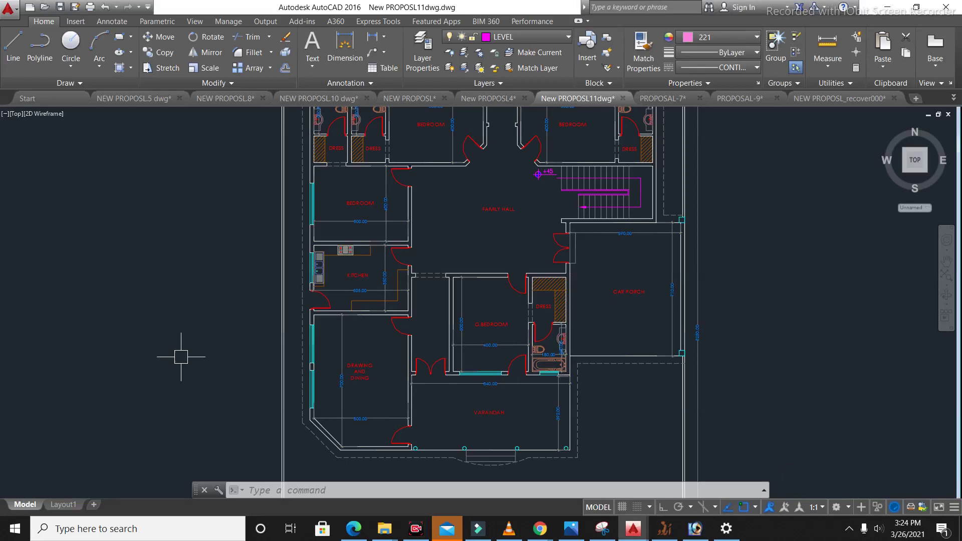
# Step: Dimension the G.Bedroom double-door wall as 200.00, with the dimension line placed above the doors
pyautogui.scroll(-2, 454, 335)
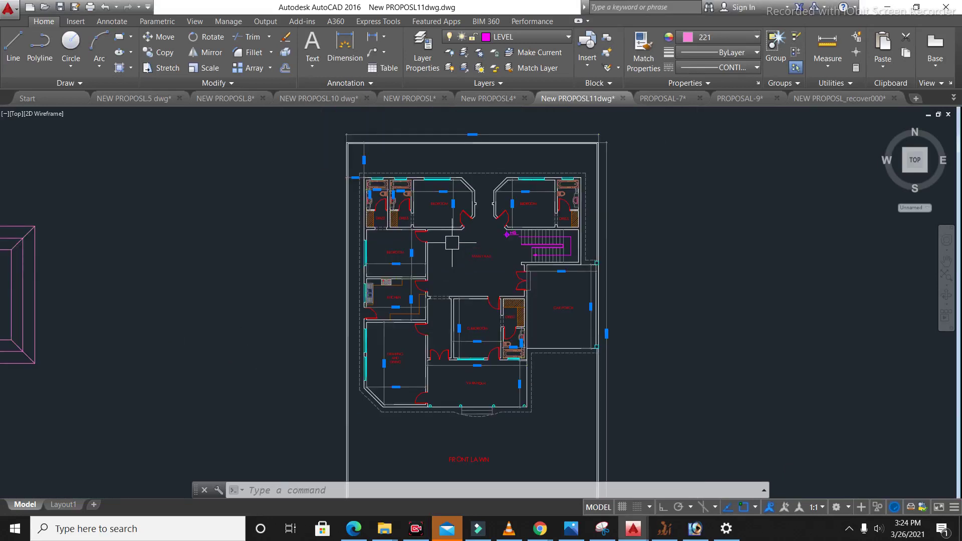
pyautogui.scroll(5, 483, 133)
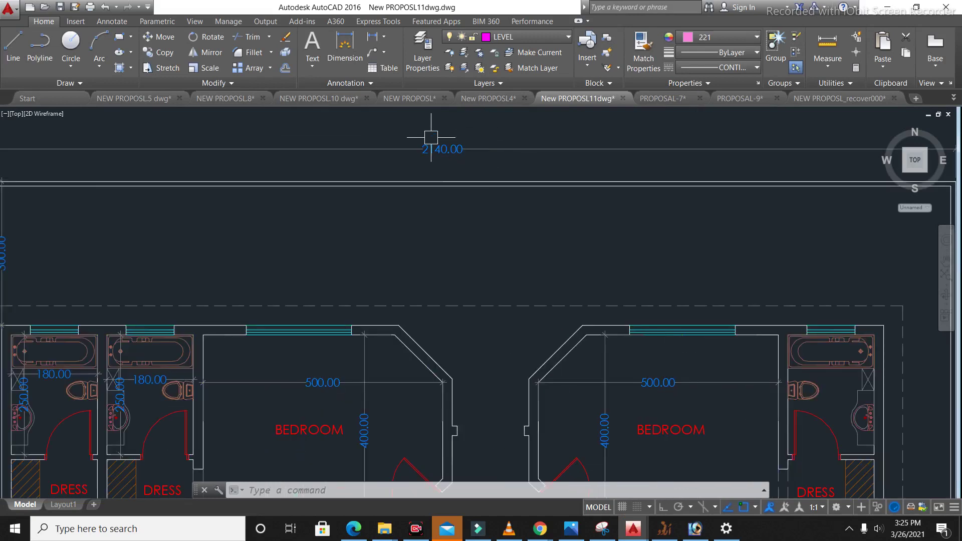
pyautogui.scroll(4, 432, 138)
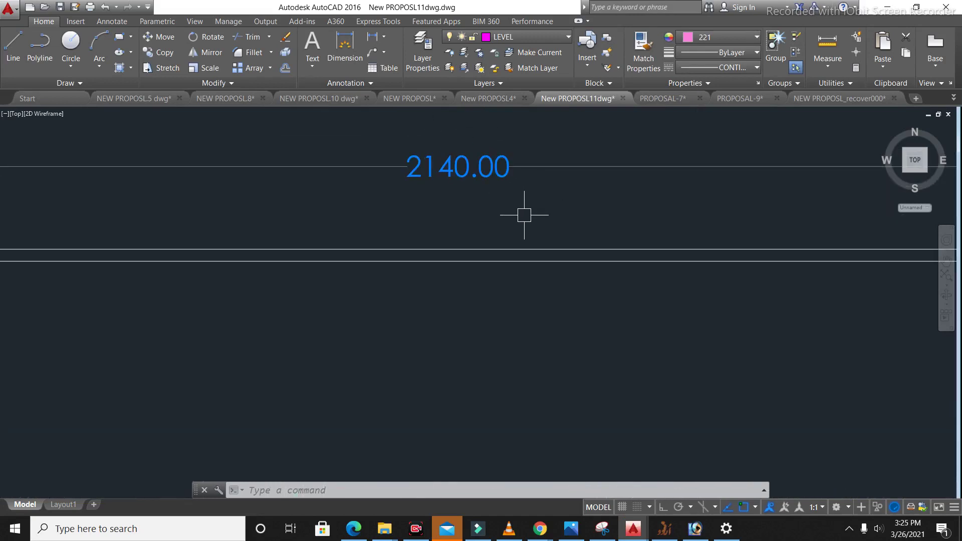
pyautogui.scroll(-2, 511, 213)
pyautogui.scroll(3, 447, 157)
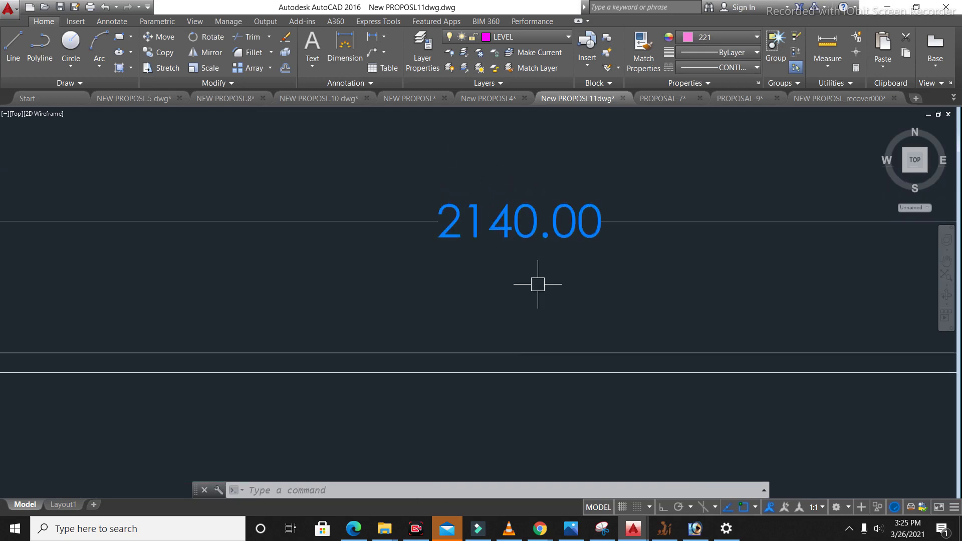
pyautogui.scroll(-6, 518, 175)
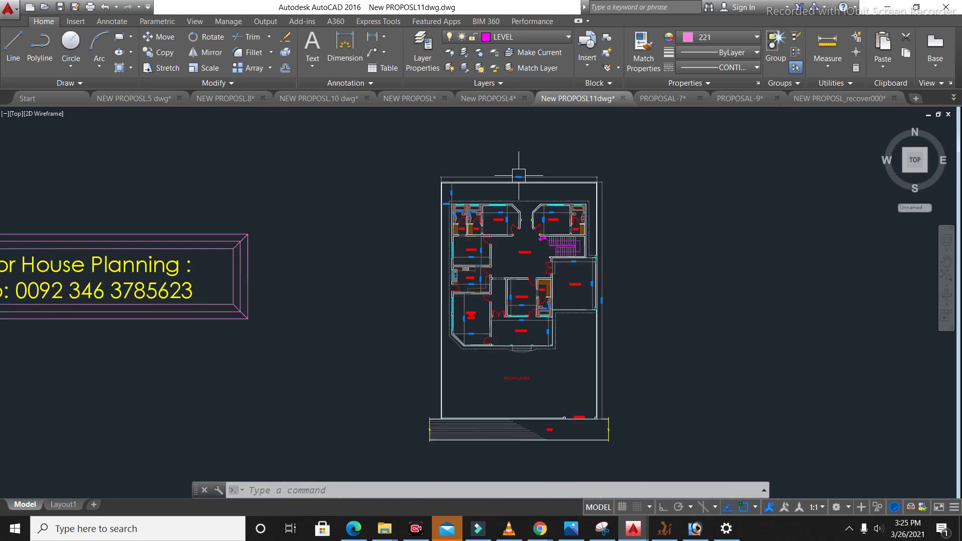
pyautogui.scroll(6, 615, 295)
pyautogui.scroll(3, 494, 370)
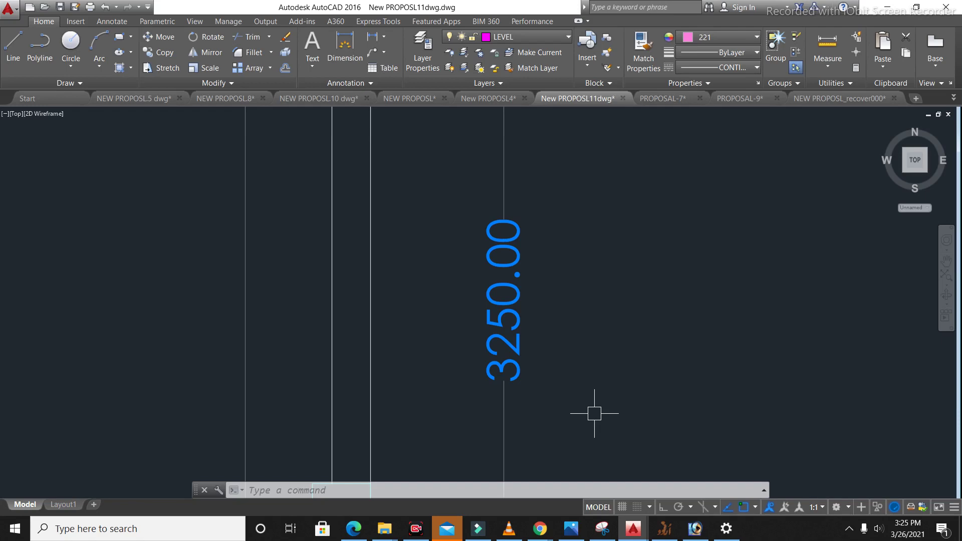
pyautogui.scroll(-8, 610, 273)
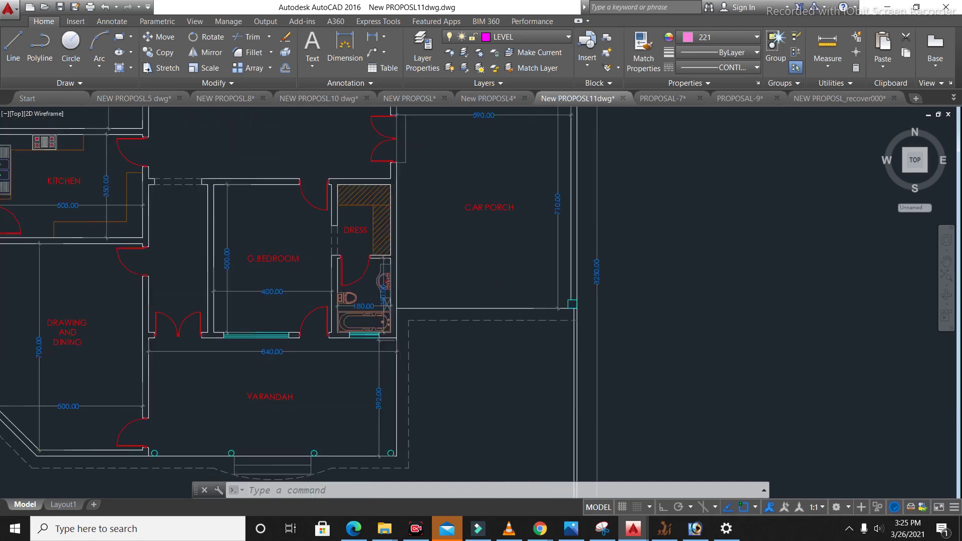
pyautogui.scroll(6, 477, 165)
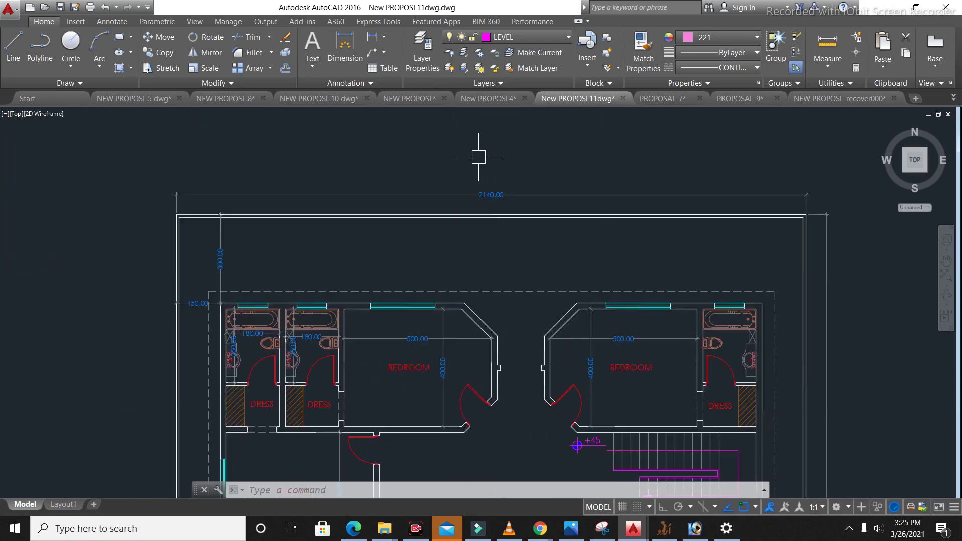
pyautogui.scroll(-6, 543, 191)
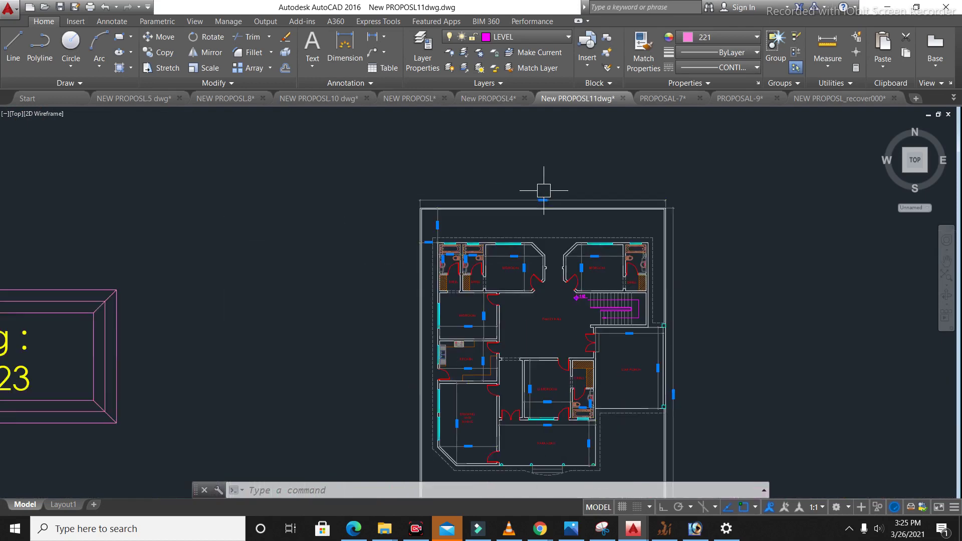
pyautogui.scroll(3, 536, 324)
pyautogui.scroll(-2, 526, 360)
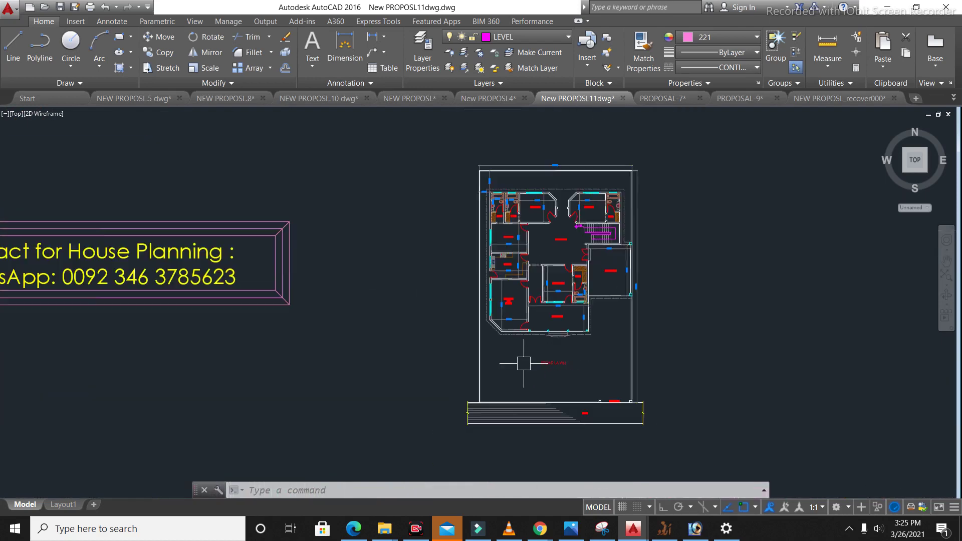
pyautogui.scroll(-1, 584, 354)
pyautogui.scroll(4, 207, 321)
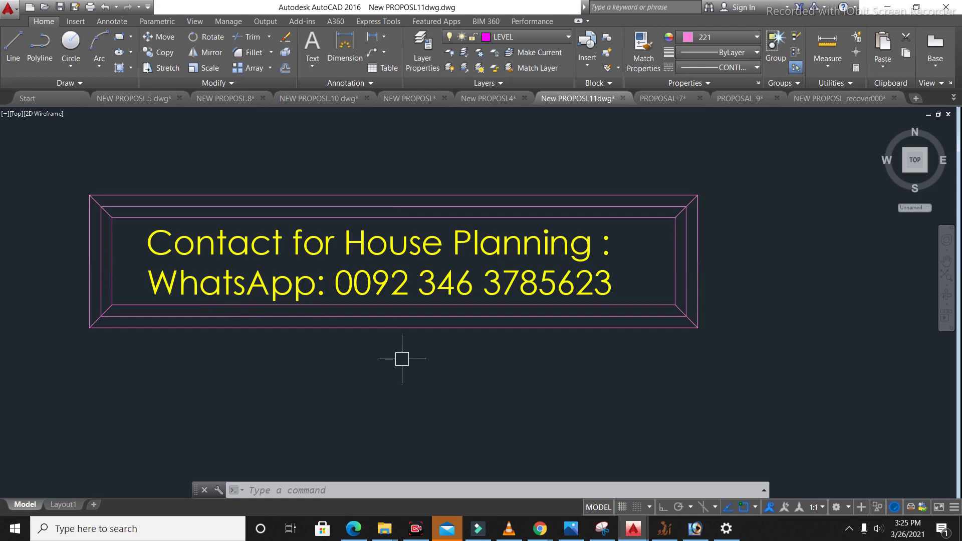
pyautogui.scroll(-5, 401, 358)
pyautogui.scroll(5, 480, 377)
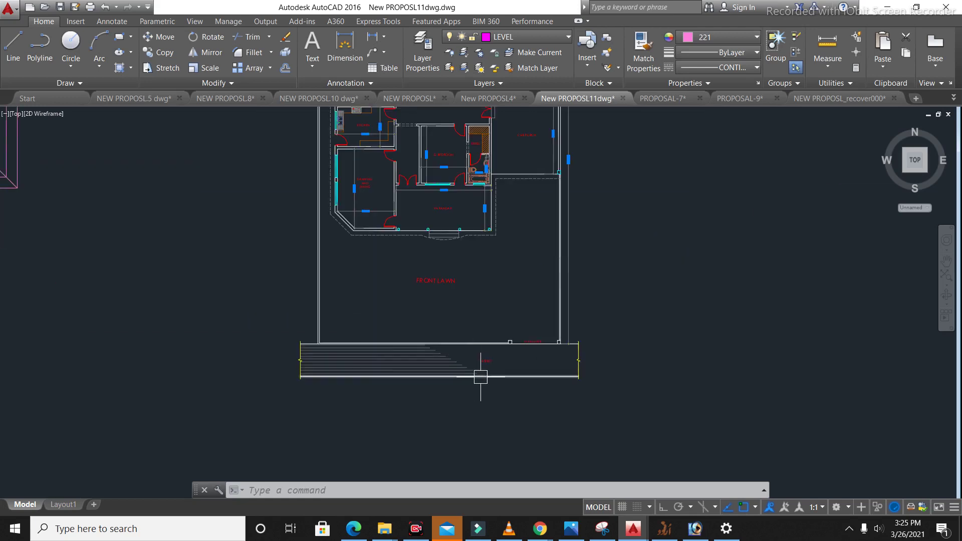
pyautogui.scroll(4, 480, 377)
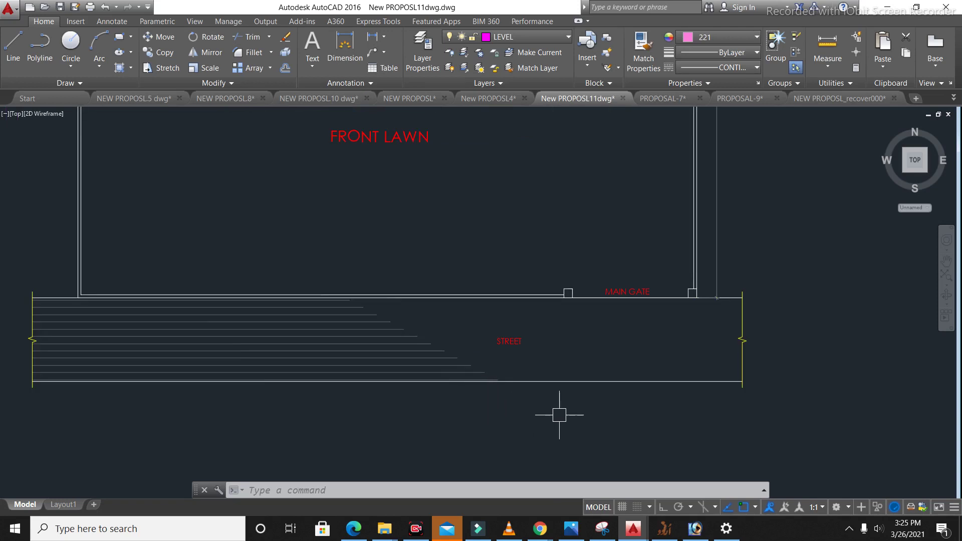
pyautogui.scroll(4, 646, 283)
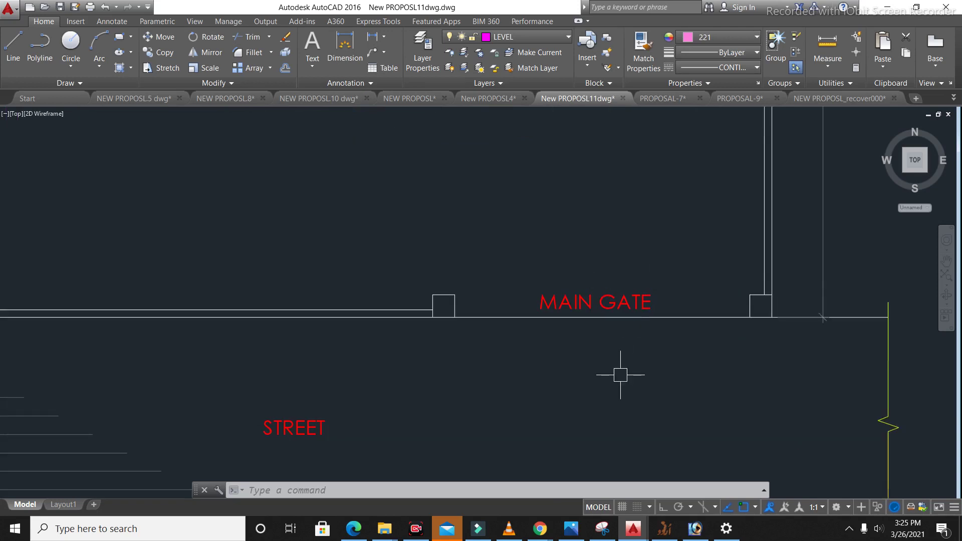
pyautogui.scroll(-6, 611, 397)
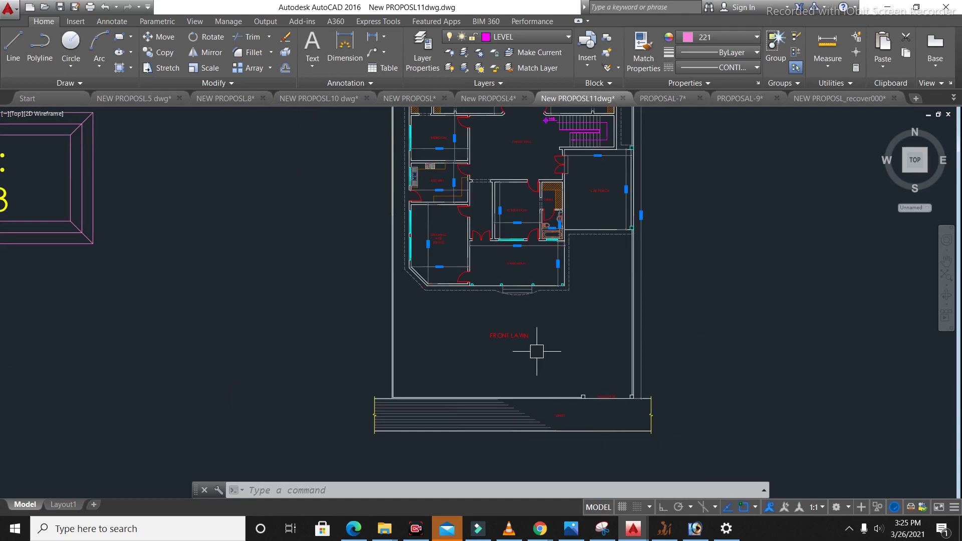
pyautogui.scroll(5, 534, 349)
pyautogui.scroll(-4, 566, 406)
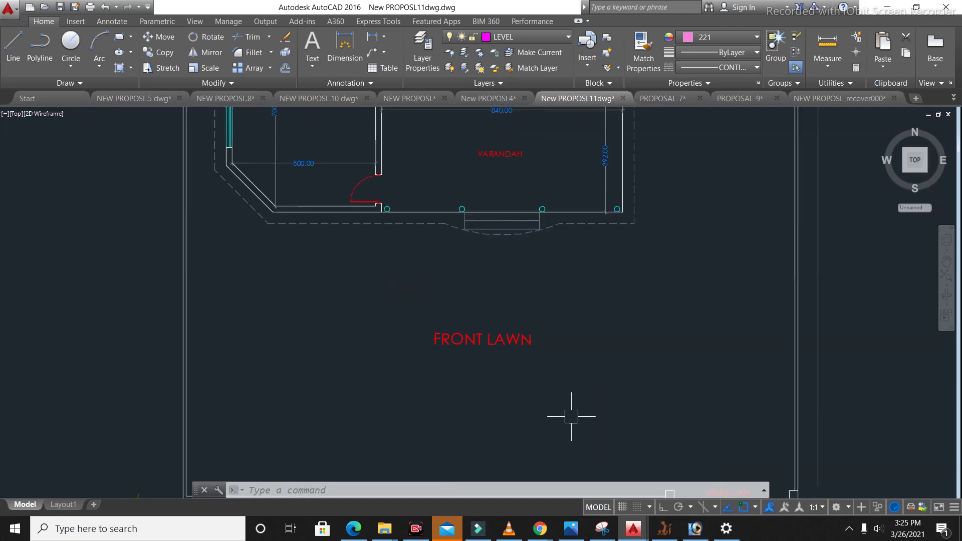
pyautogui.scroll(4, 553, 263)
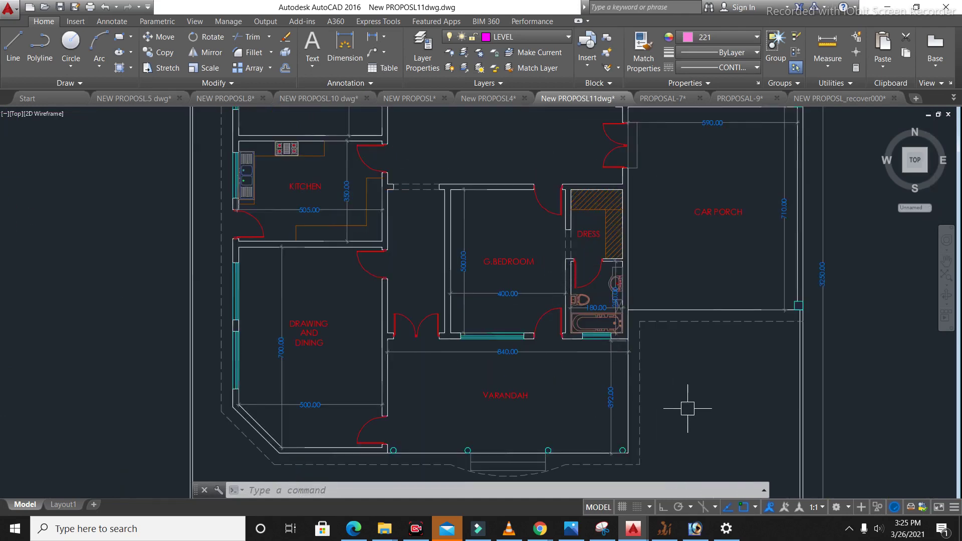
pyautogui.scroll(-4, 613, 401)
pyautogui.scroll(2, 598, 388)
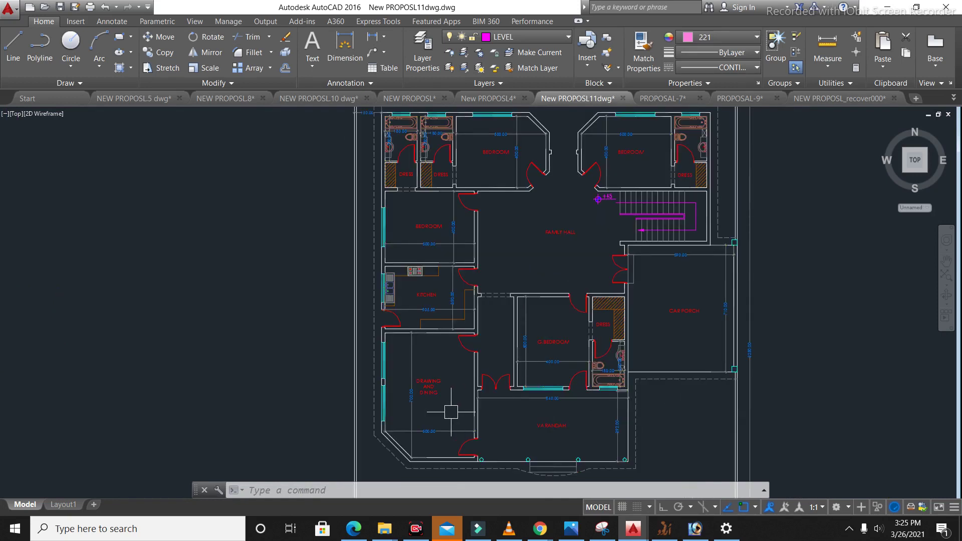
pyautogui.scroll(2, 451, 412)
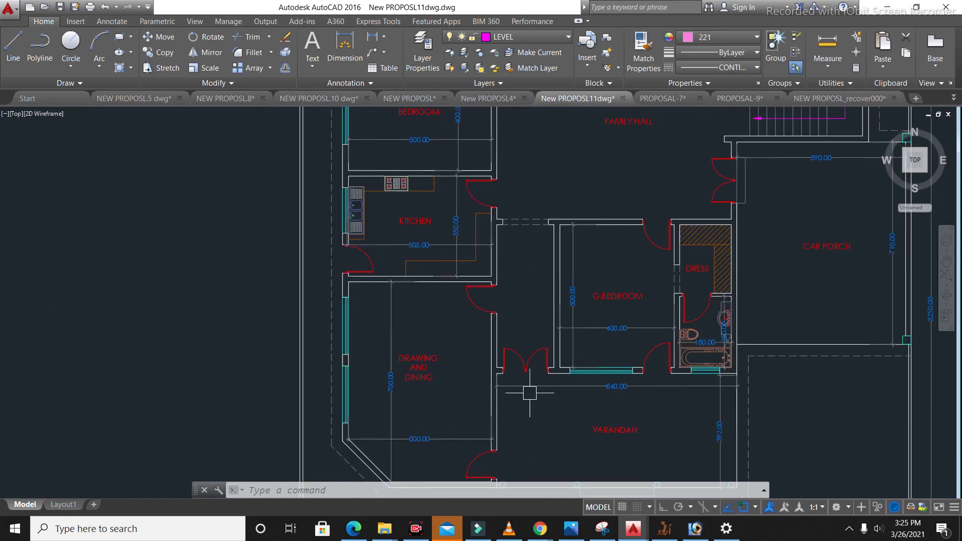
pyautogui.scroll(-2, 530, 392)
pyautogui.scroll(3, 511, 397)
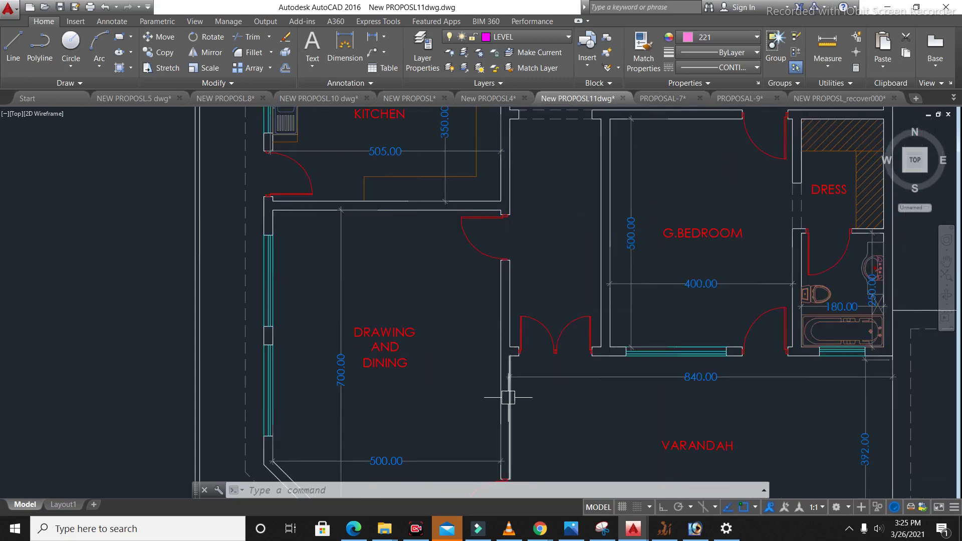
pyautogui.scroll(-3, 514, 322)
pyautogui.scroll(1, 544, 410)
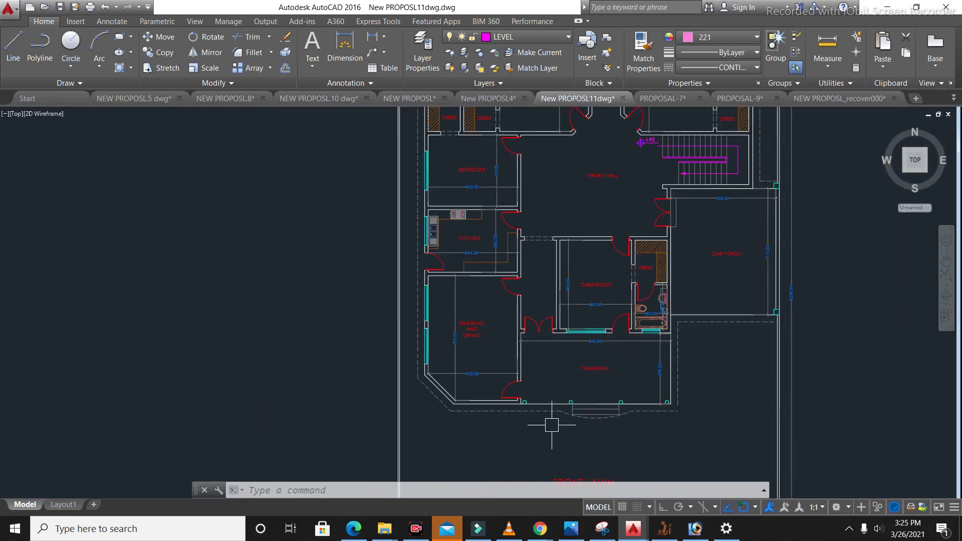
pyautogui.scroll(-2, 596, 311)
pyautogui.scroll(1, 565, 375)
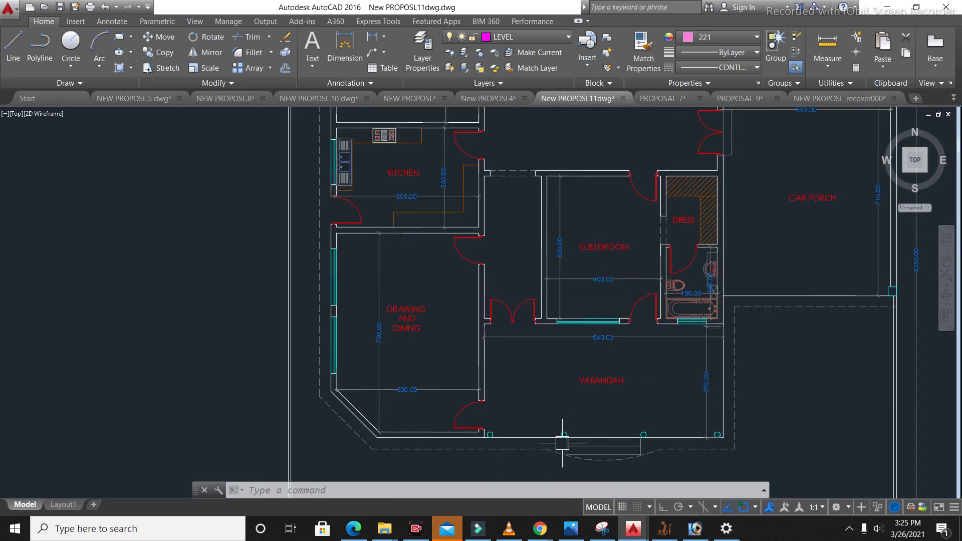
pyautogui.scroll(2, 561, 444)
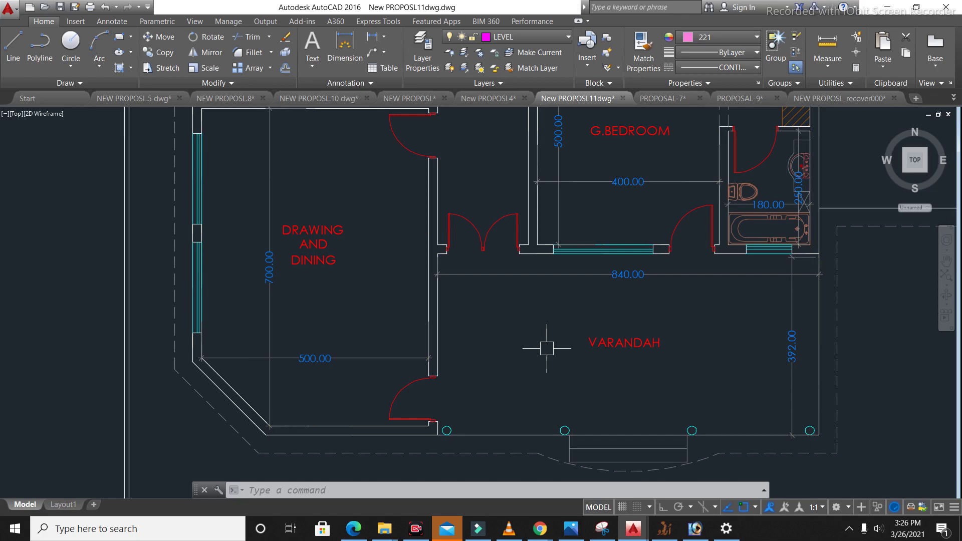
pyautogui.scroll(-3, 556, 351)
pyautogui.scroll(3, 562, 363)
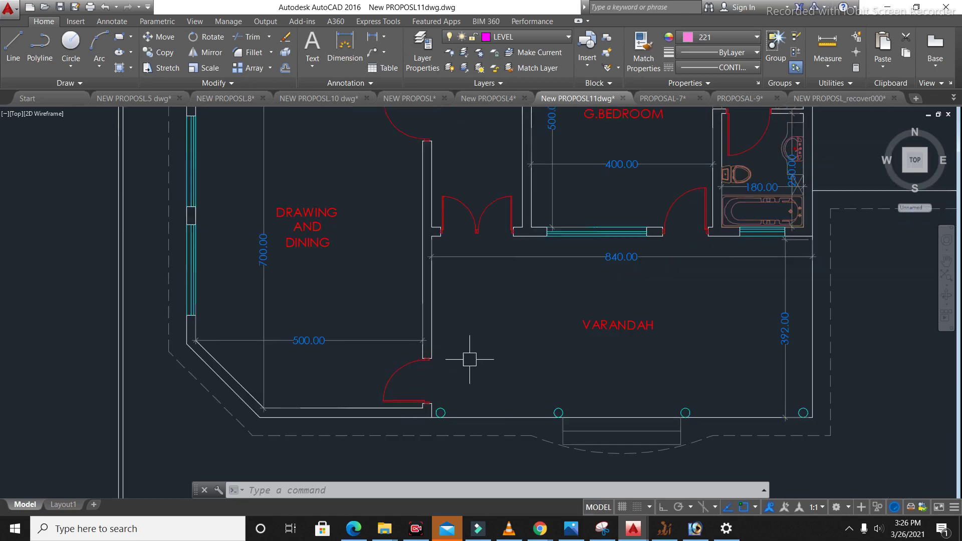
pyautogui.scroll(-3, 472, 396)
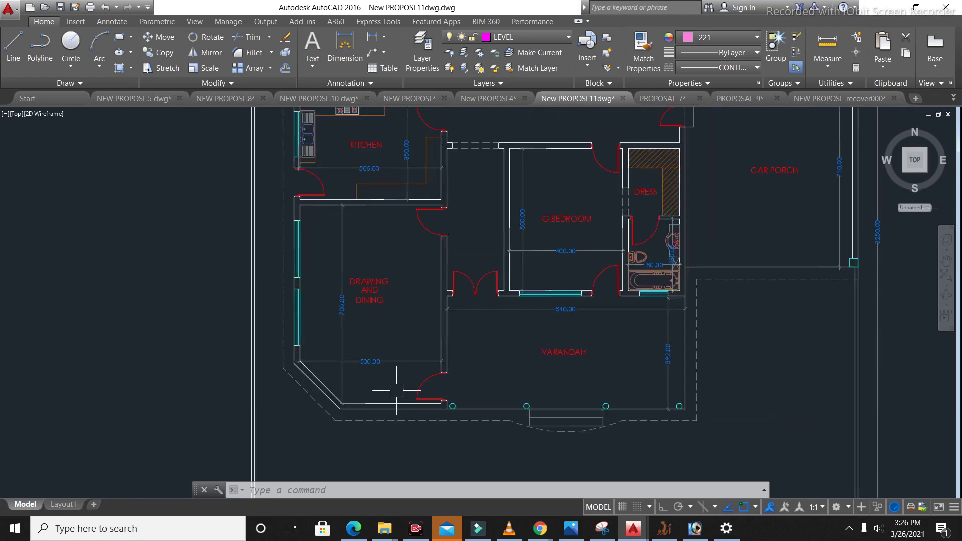
pyautogui.scroll(3, 396, 390)
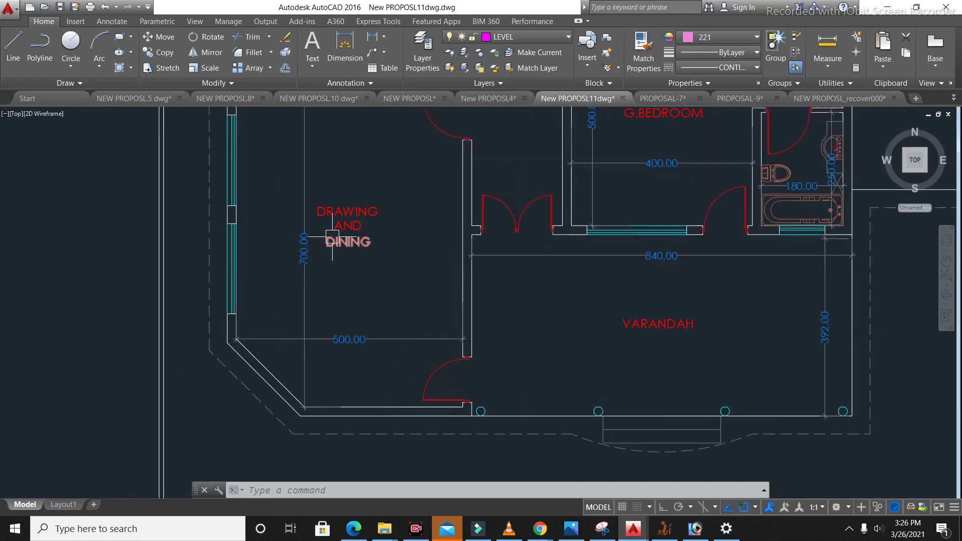
pyautogui.scroll(-3, 394, 345)
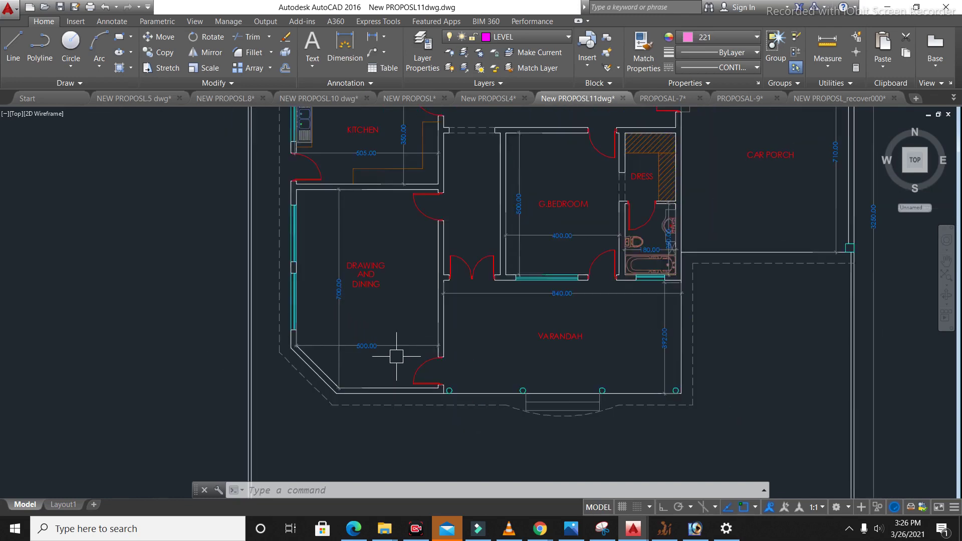
pyautogui.scroll(3, 326, 341)
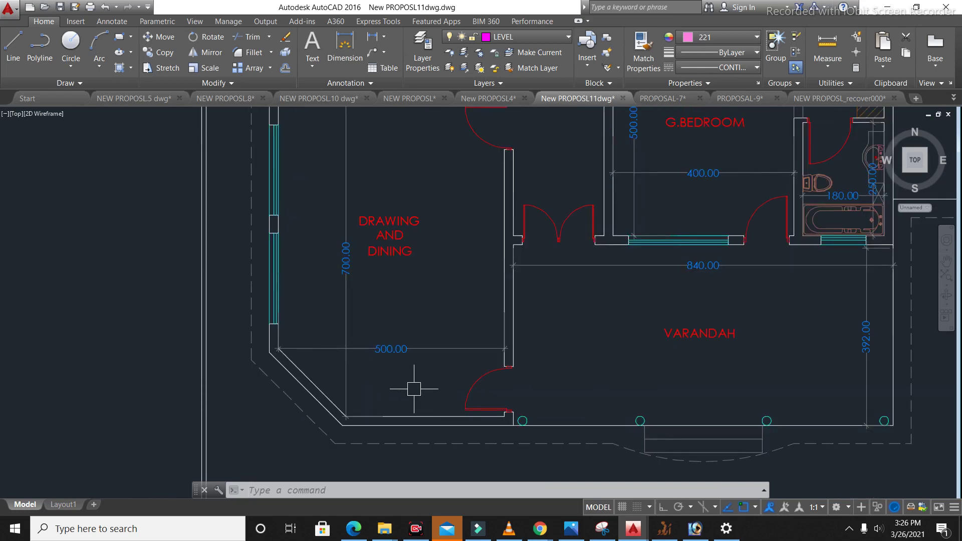
pyautogui.scroll(-3, 420, 384)
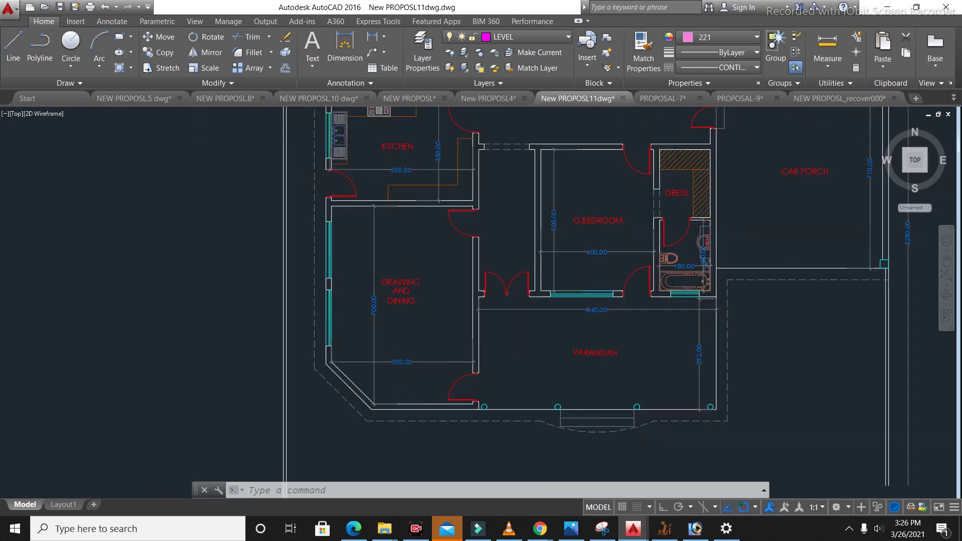
pyautogui.scroll(5, 406, 395)
pyautogui.scroll(-2, 428, 314)
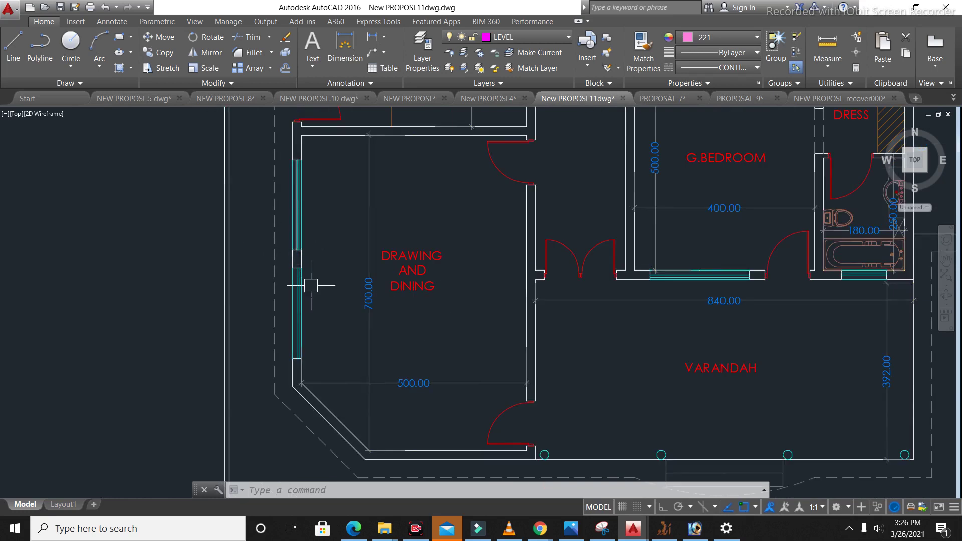
pyautogui.scroll(-5, 332, 335)
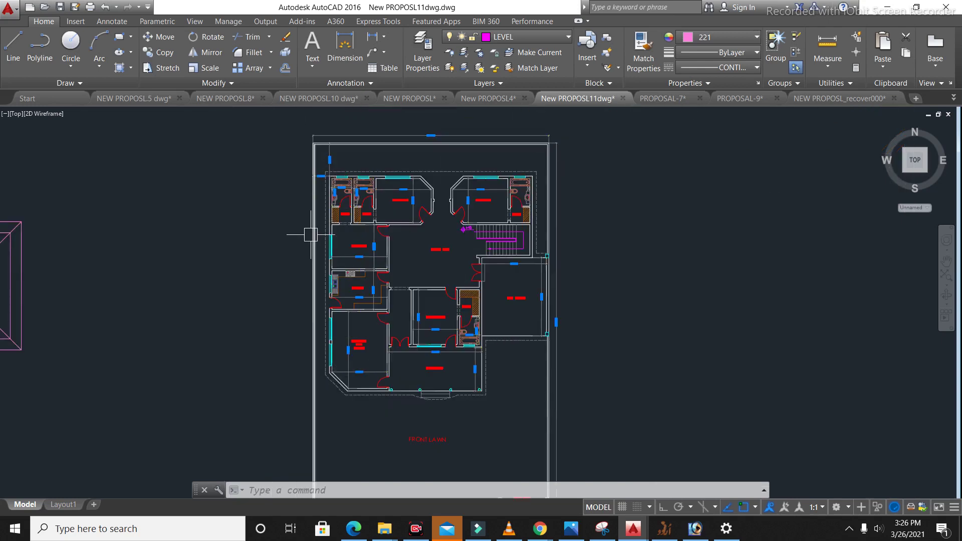
pyautogui.scroll(6, 333, 337)
pyautogui.scroll(-5, 342, 346)
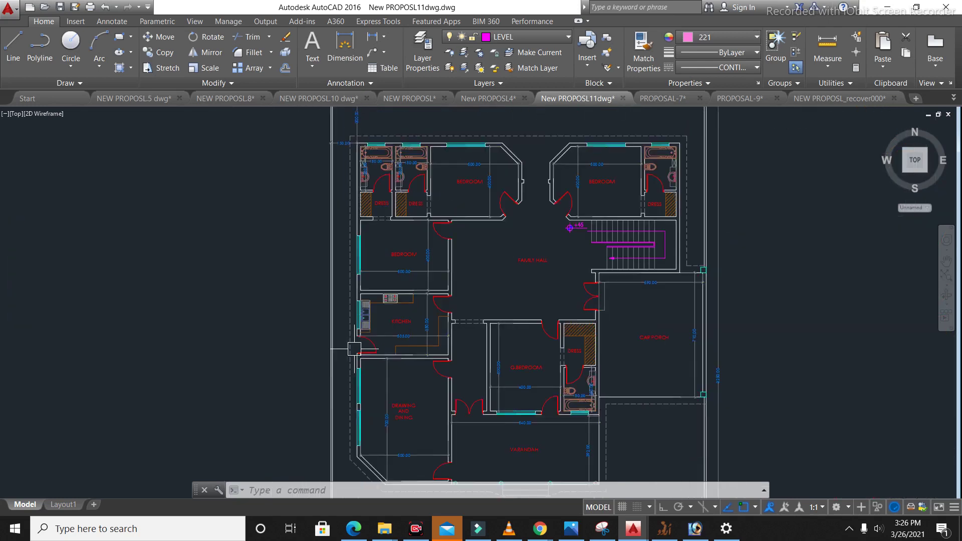
pyautogui.scroll(6, 330, 135)
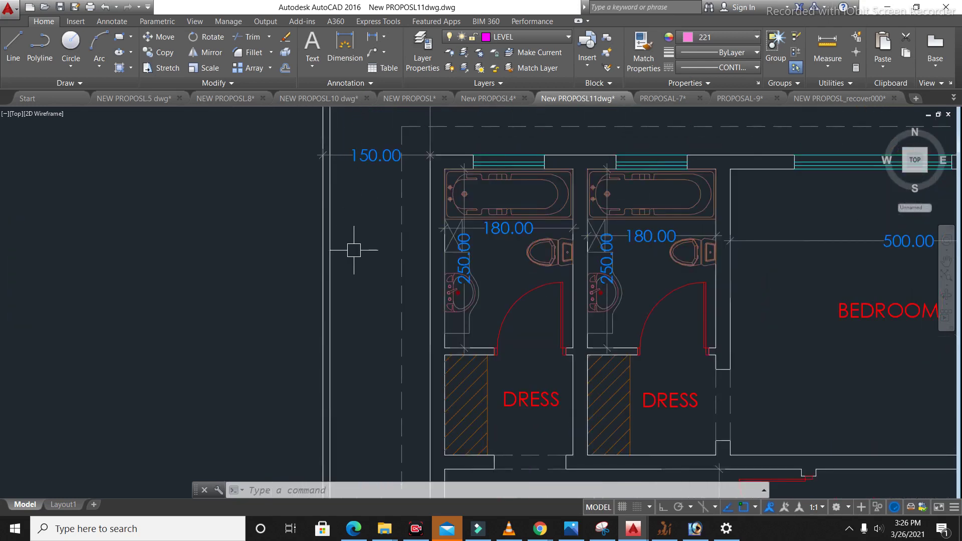
pyautogui.scroll(-5, 361, 315)
pyautogui.scroll(5, 419, 216)
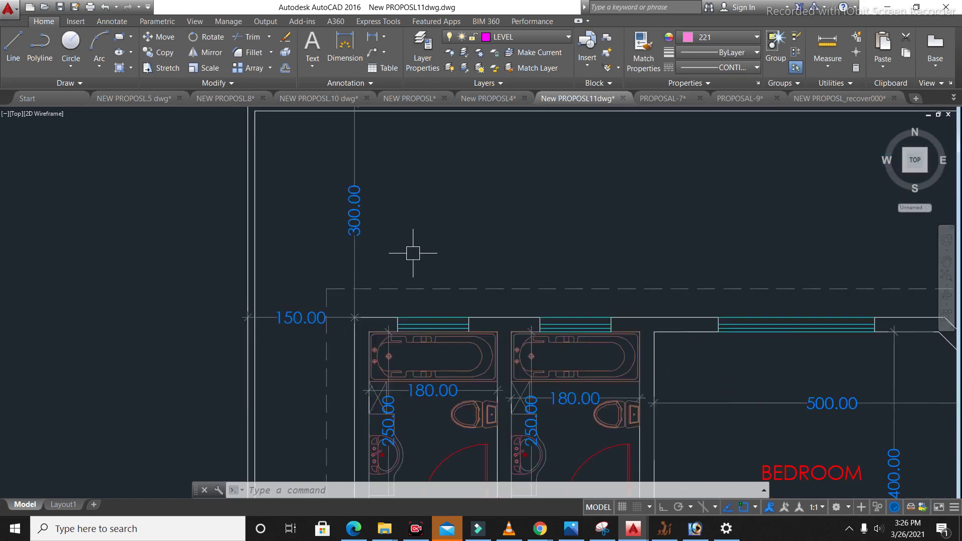
pyautogui.scroll(-6, 501, 225)
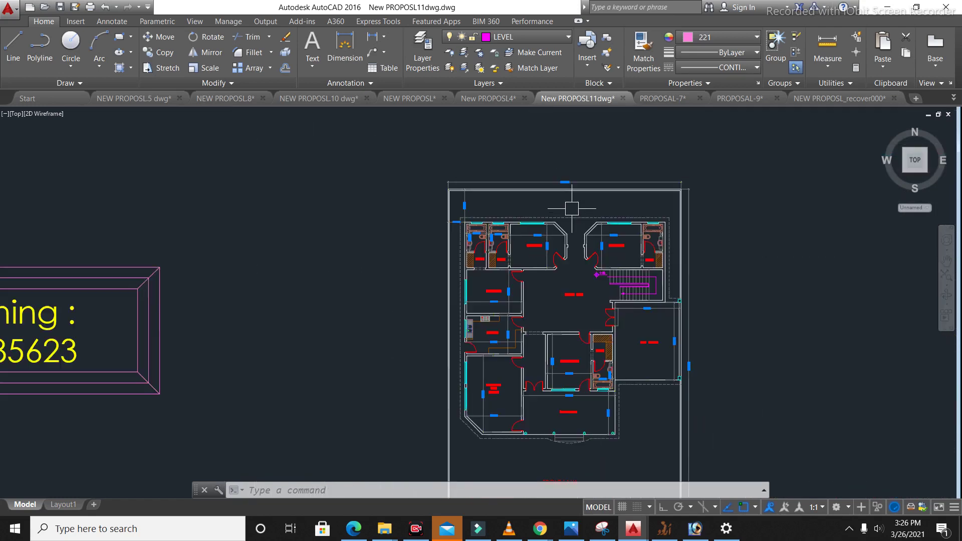
pyautogui.scroll(5, 583, 423)
pyautogui.scroll(-3, 522, 421)
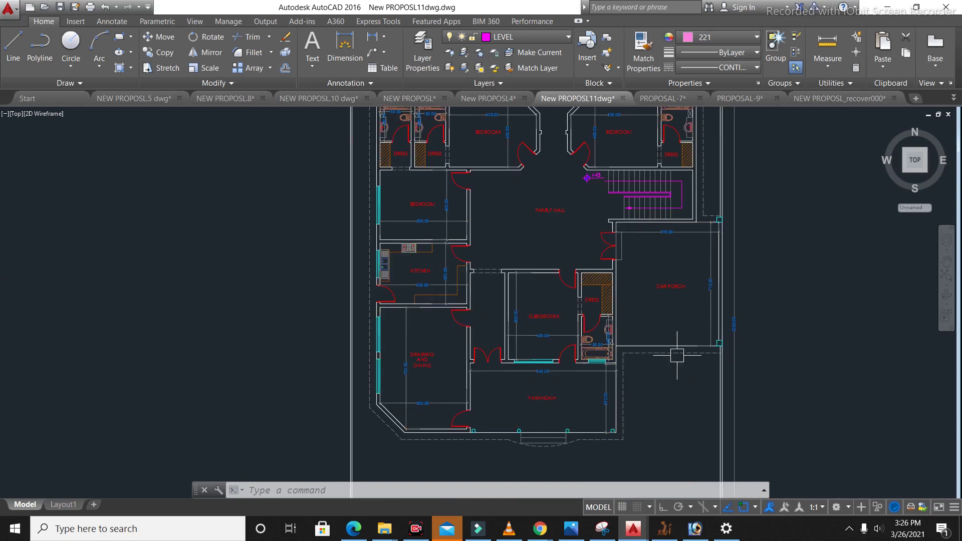
pyautogui.scroll(3, 679, 341)
pyautogui.scroll(3, 651, 260)
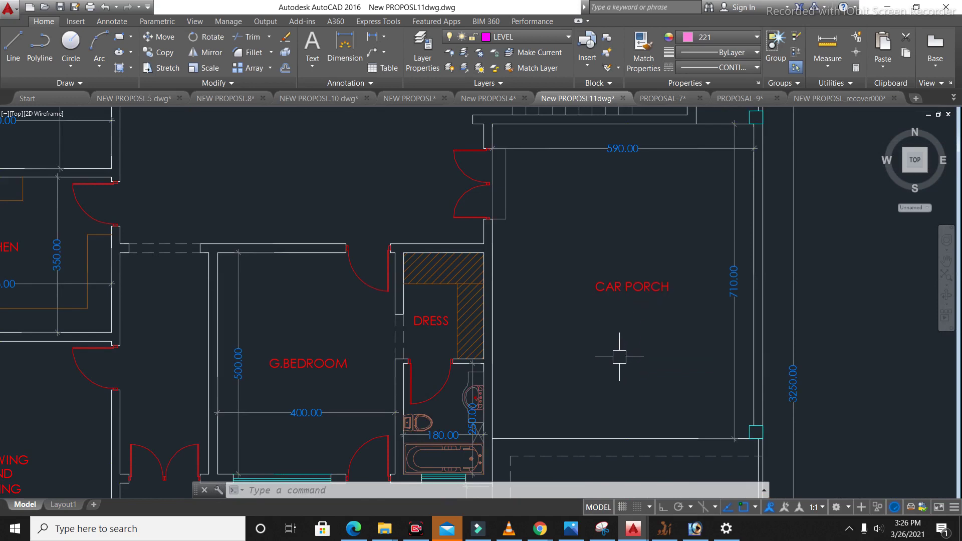
pyautogui.scroll(-5, 619, 357)
pyautogui.scroll(7, 644, 344)
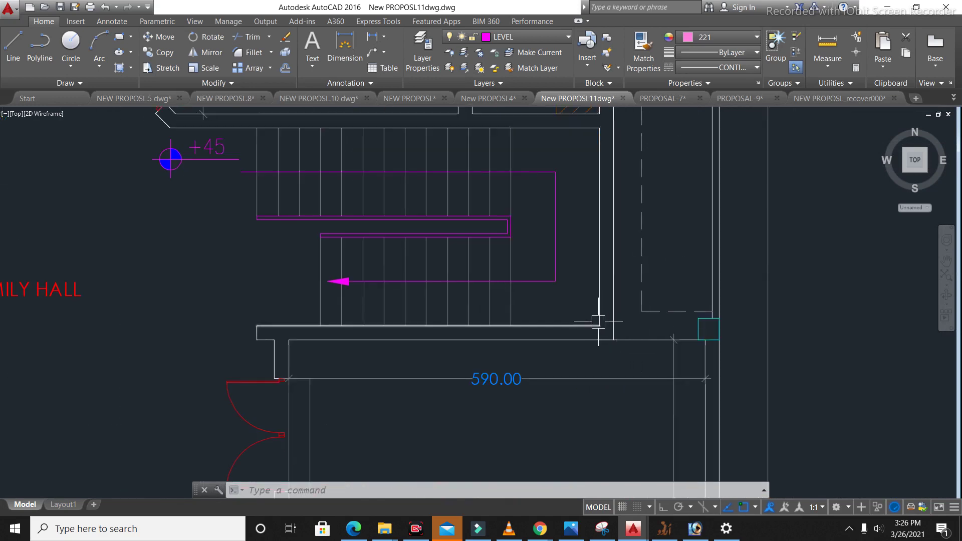
pyautogui.scroll(-2, 627, 392)
pyautogui.scroll(-3, 678, 352)
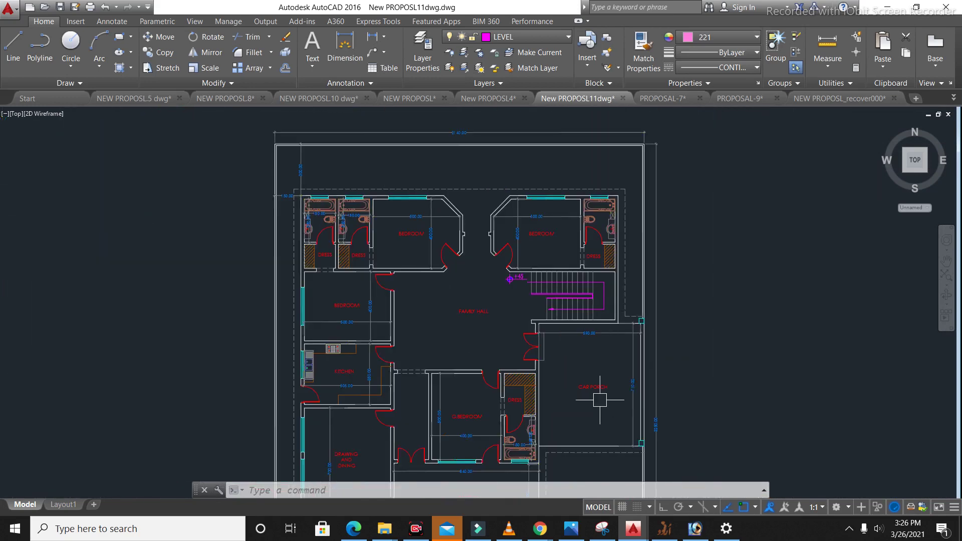
pyautogui.scroll(3, 575, 414)
pyautogui.scroll(-3, 575, 420)
pyautogui.scroll(4, 581, 275)
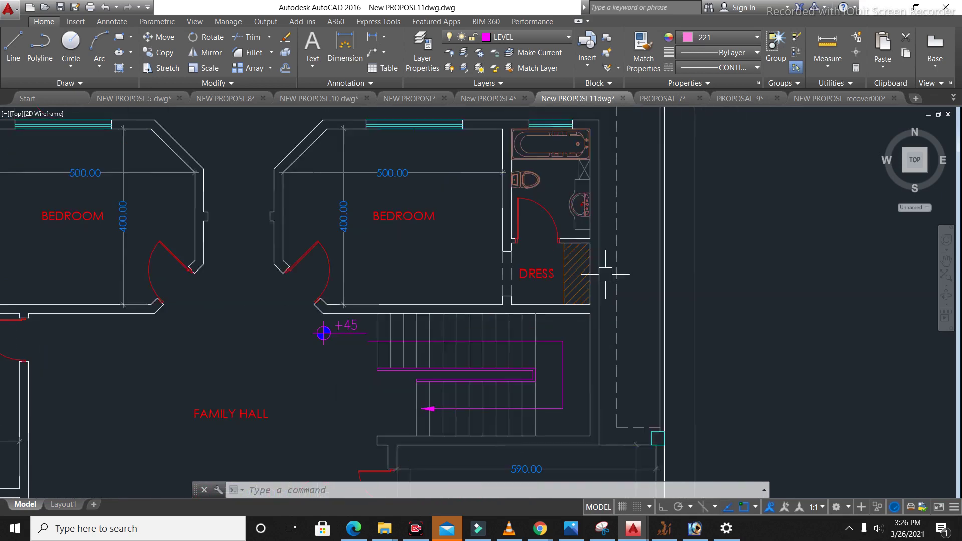
pyautogui.scroll(-2, 616, 385)
pyautogui.scroll(-4, 479, 202)
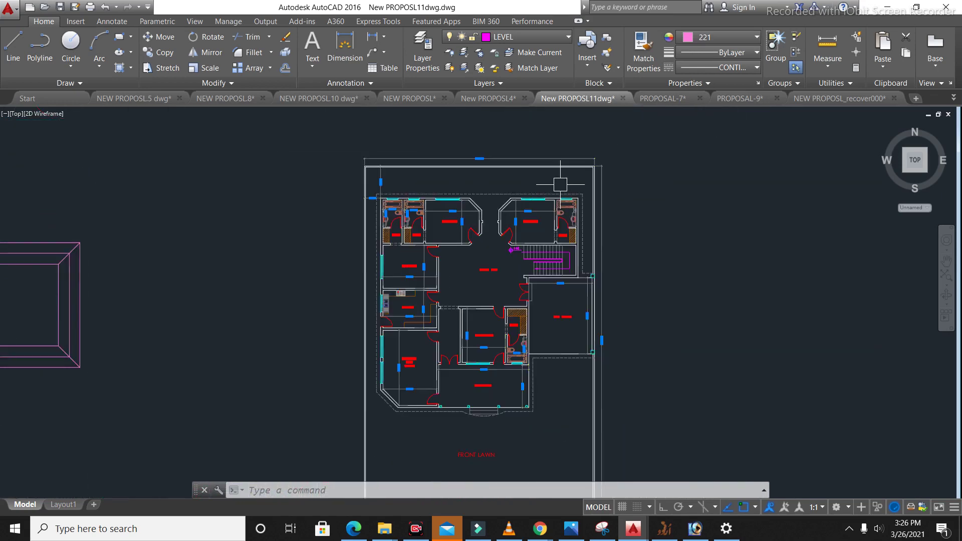
pyautogui.scroll(4, 484, 314)
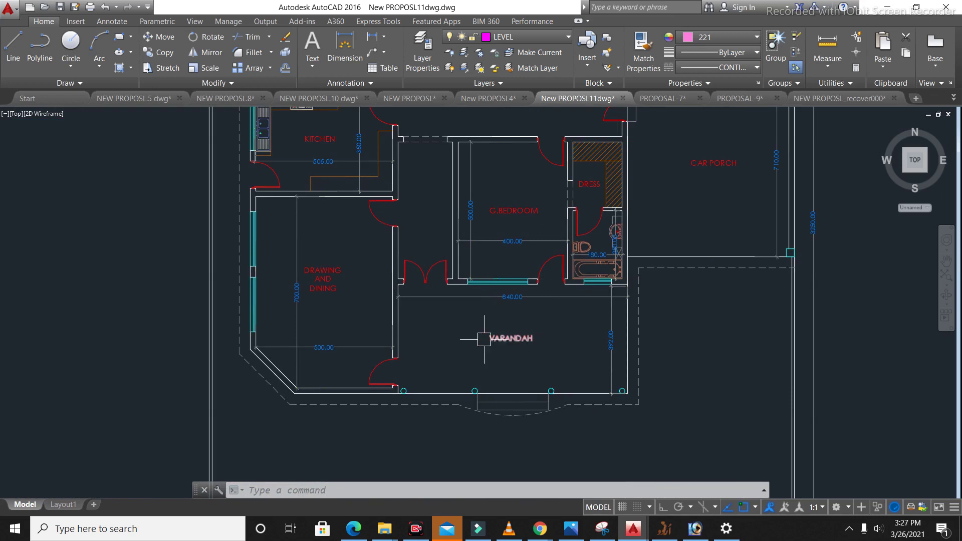
pyautogui.scroll(-1, 458, 330)
pyautogui.scroll(5, 466, 335)
pyautogui.scroll(-6, 477, 345)
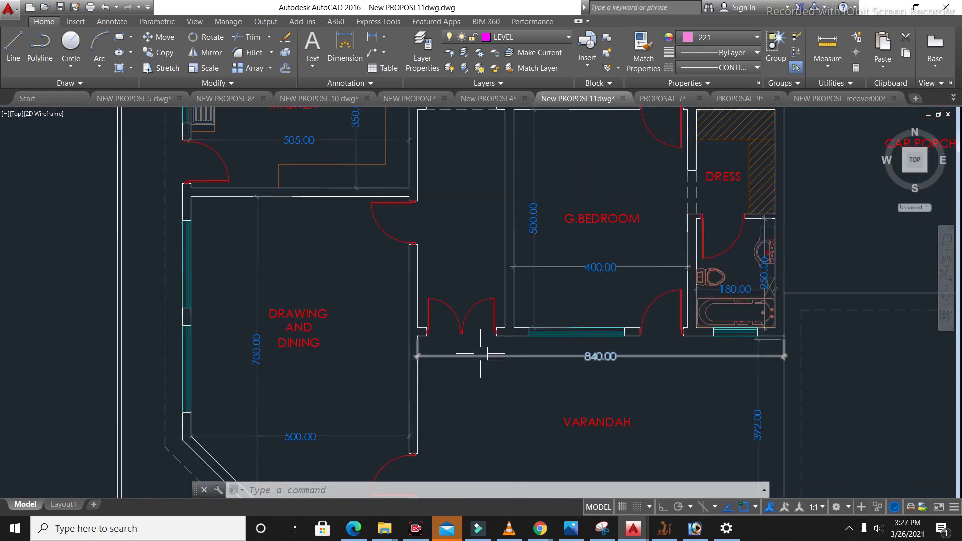
pyautogui.scroll(4, 477, 347)
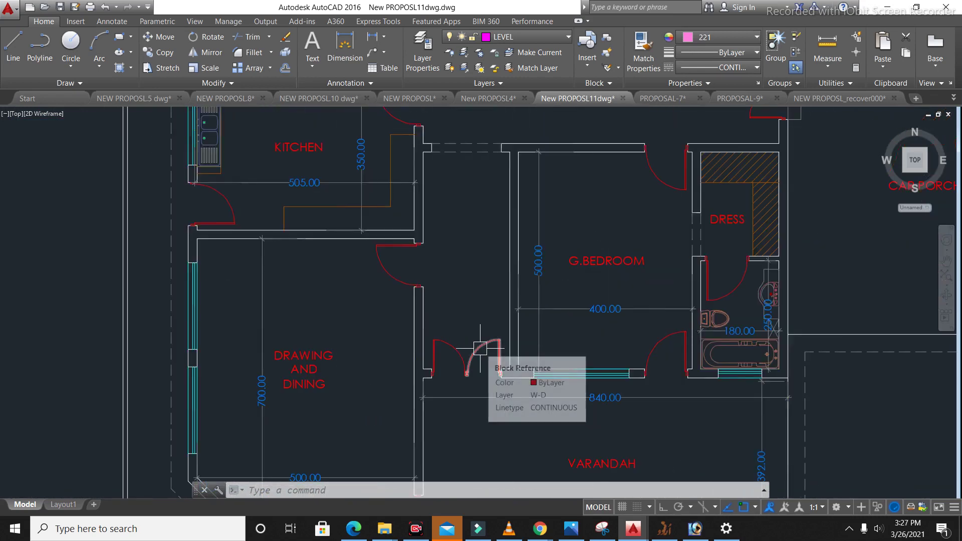
pyautogui.write('dli')
pyautogui.press('Return')
pyautogui.scroll(4, 516, 378)
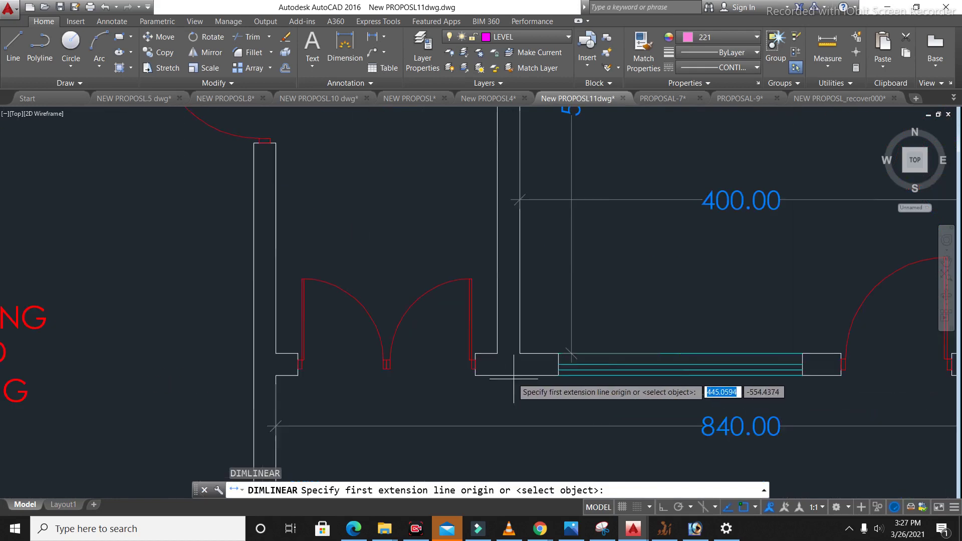
pyautogui.click(509, 369)
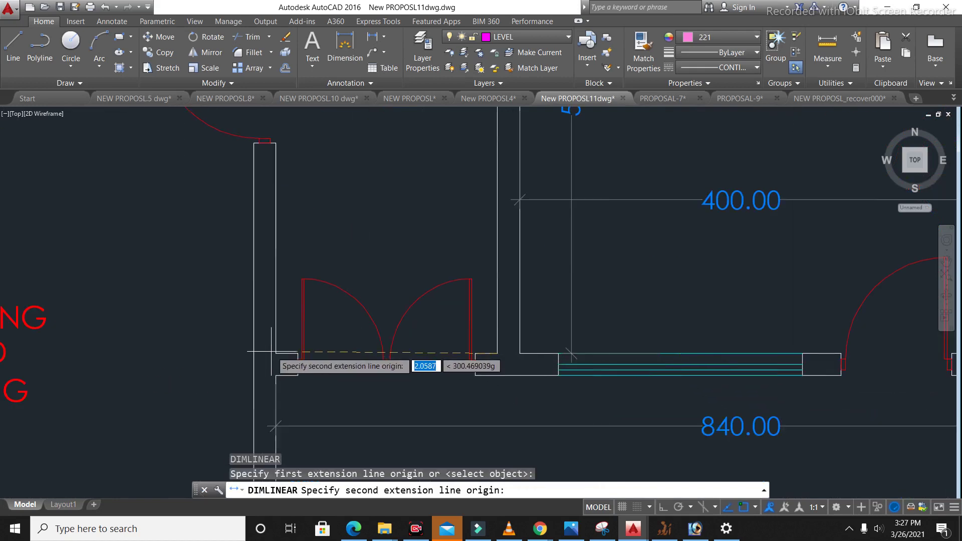
pyautogui.click(276, 354)
pyautogui.click(323, 238)
pyautogui.scroll(-6, 383, 323)
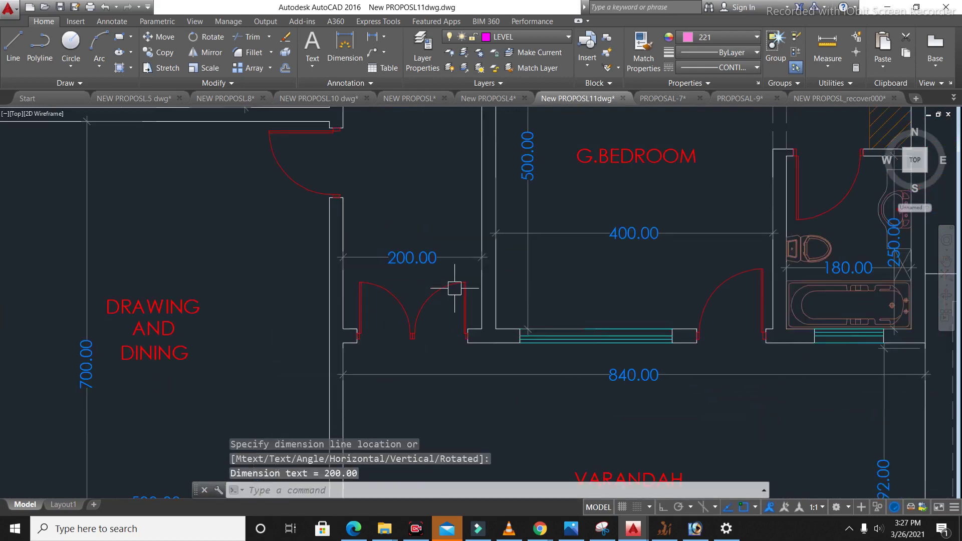
pyautogui.scroll(3, 580, 368)
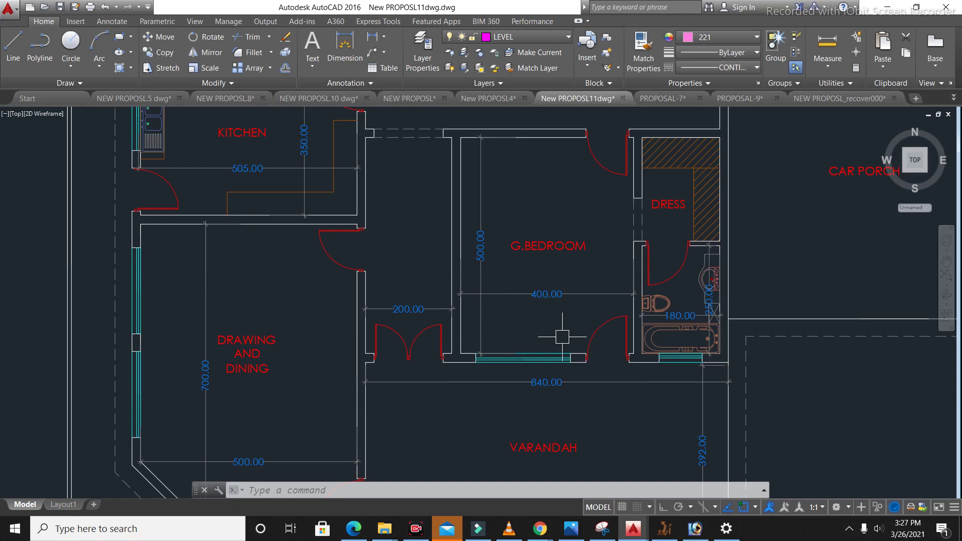
pyautogui.scroll(-2, 553, 317)
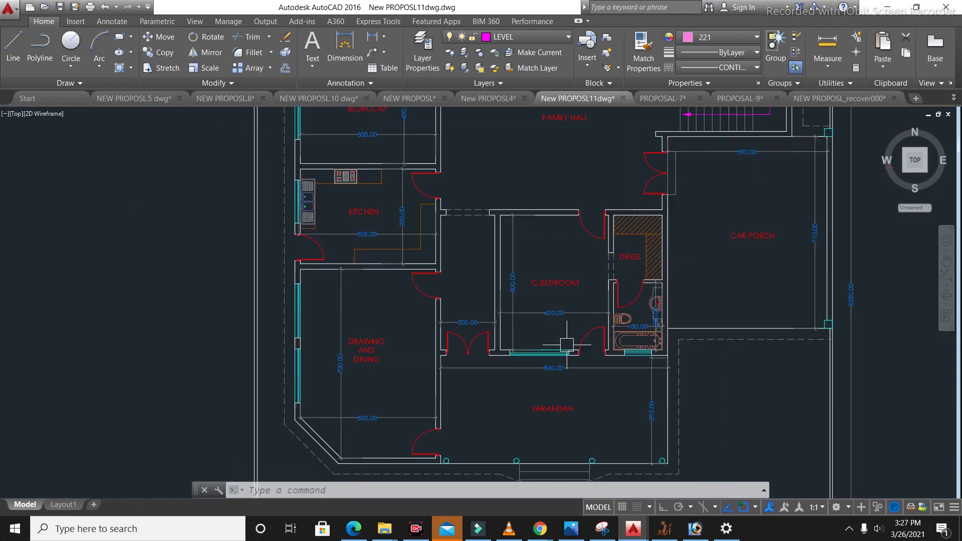
pyautogui.scroll(4, 595, 245)
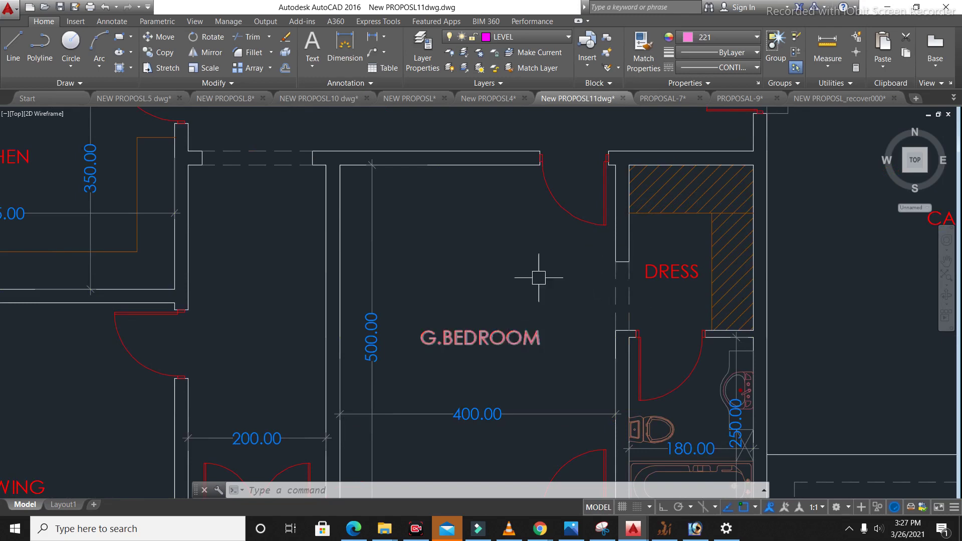
pyautogui.scroll(-2, 552, 253)
pyautogui.scroll(2, 595, 352)
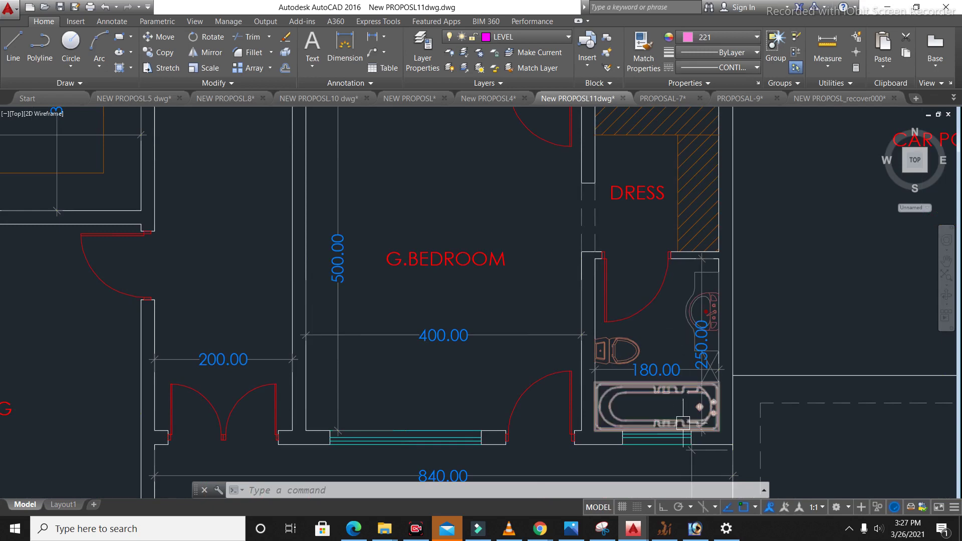
pyautogui.moveTo(683, 423)
pyautogui.scroll(-4, 683, 395)
pyautogui.scroll(6, 651, 395)
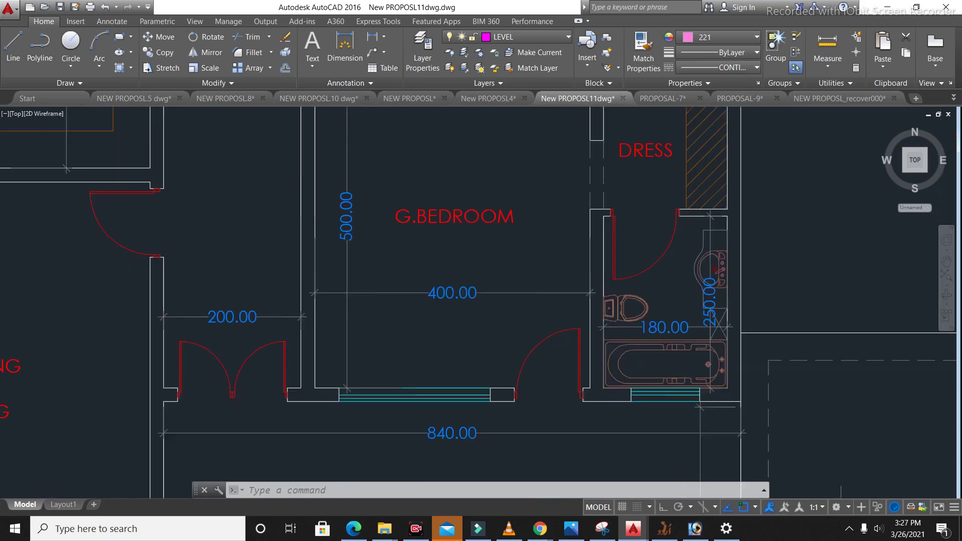
pyautogui.scroll(-2, 660, 316)
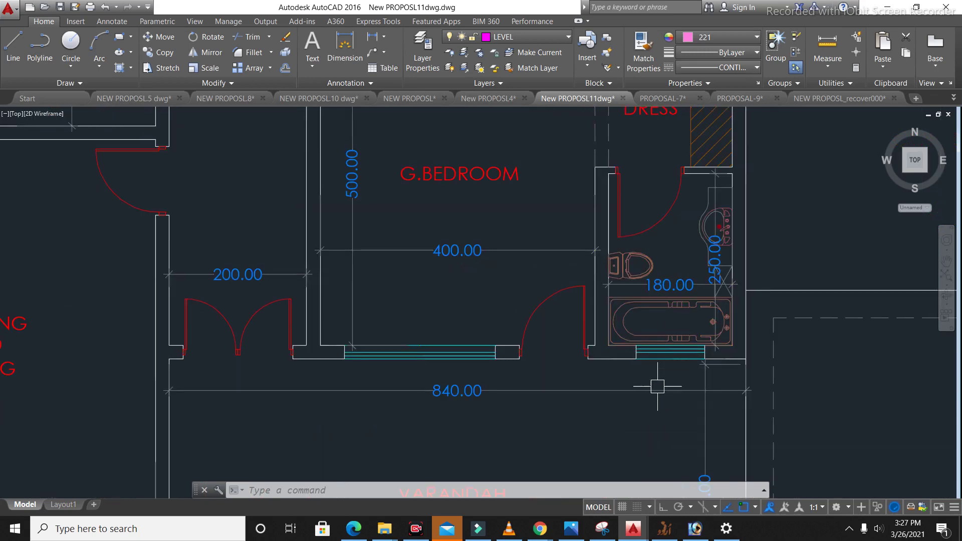
pyautogui.scroll(-4, 654, 386)
pyautogui.scroll(4, 774, 280)
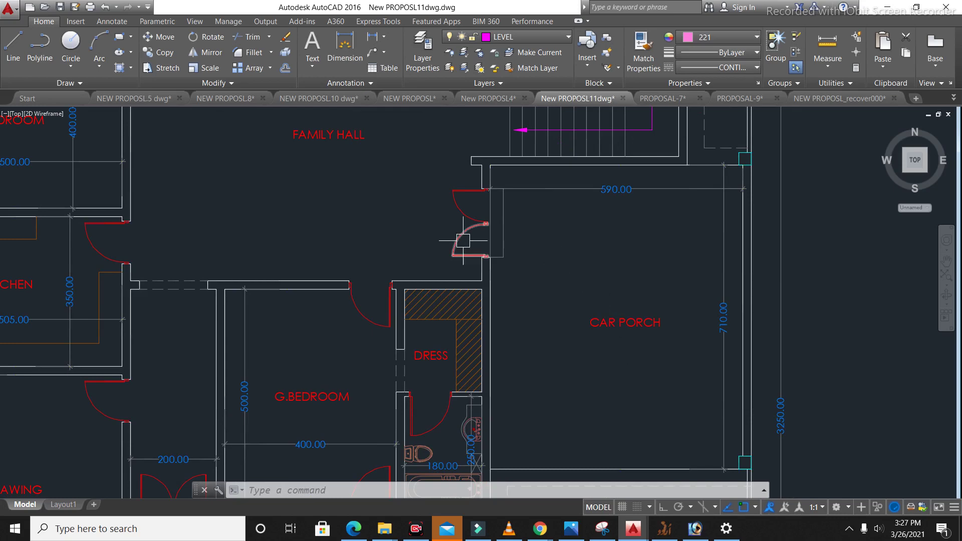
pyautogui.scroll(-2, 556, 313)
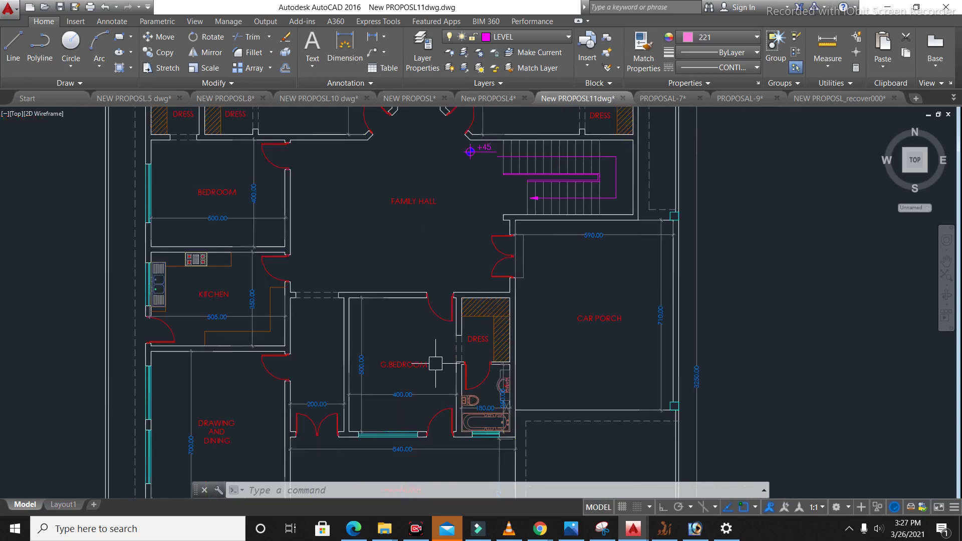
pyautogui.scroll(-5, 435, 363)
pyautogui.scroll(6, 350, 368)
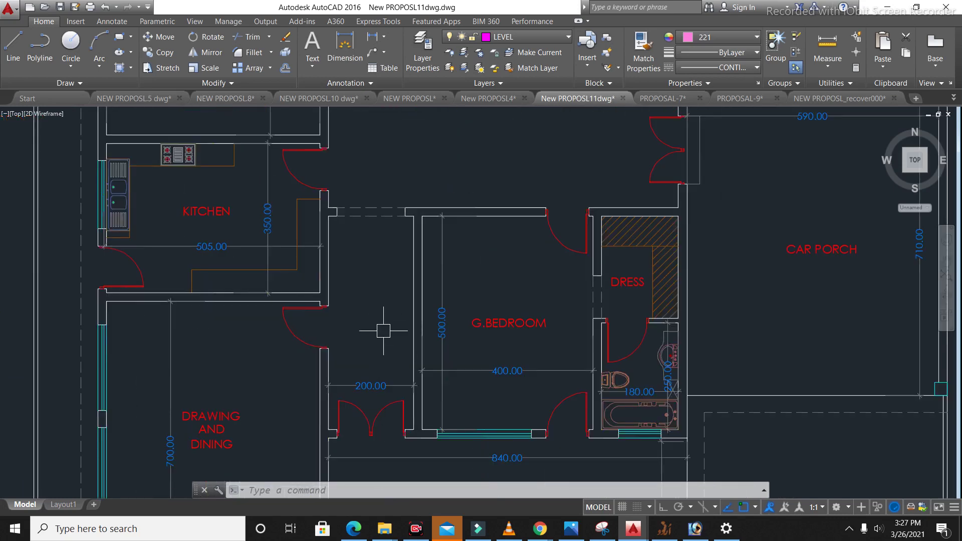
pyautogui.scroll(-4, 382, 423)
pyautogui.scroll(1, 391, 301)
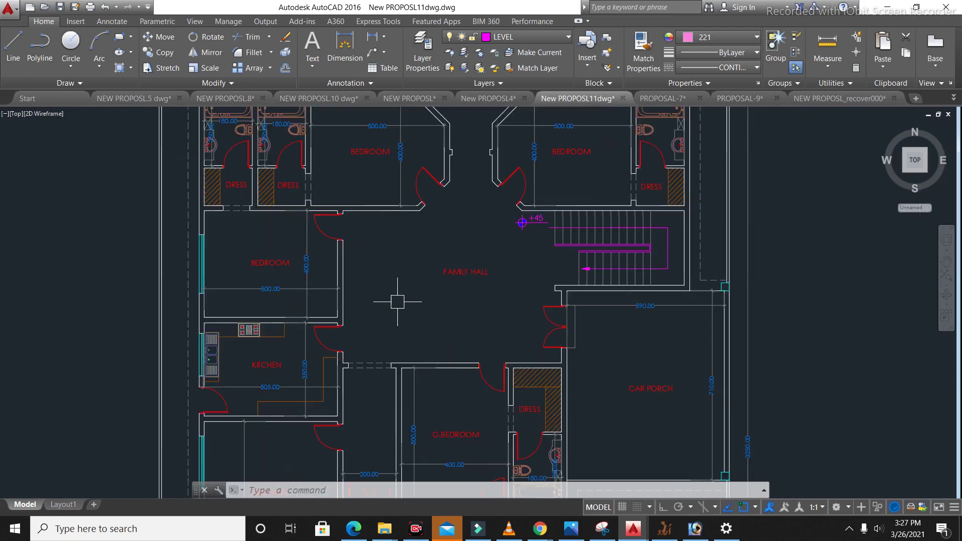
pyautogui.scroll(5, 501, 235)
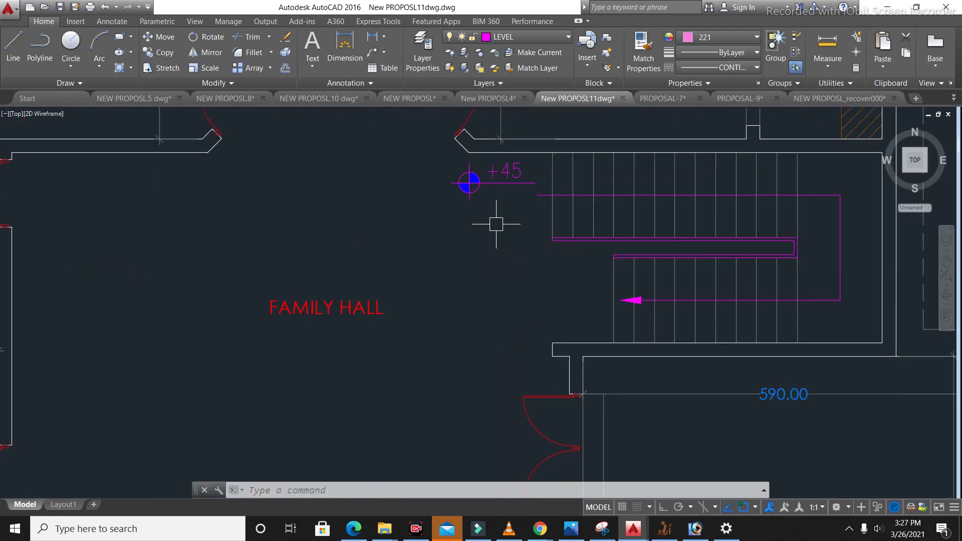
pyautogui.scroll(-3, 497, 217)
pyautogui.scroll(2, 501, 221)
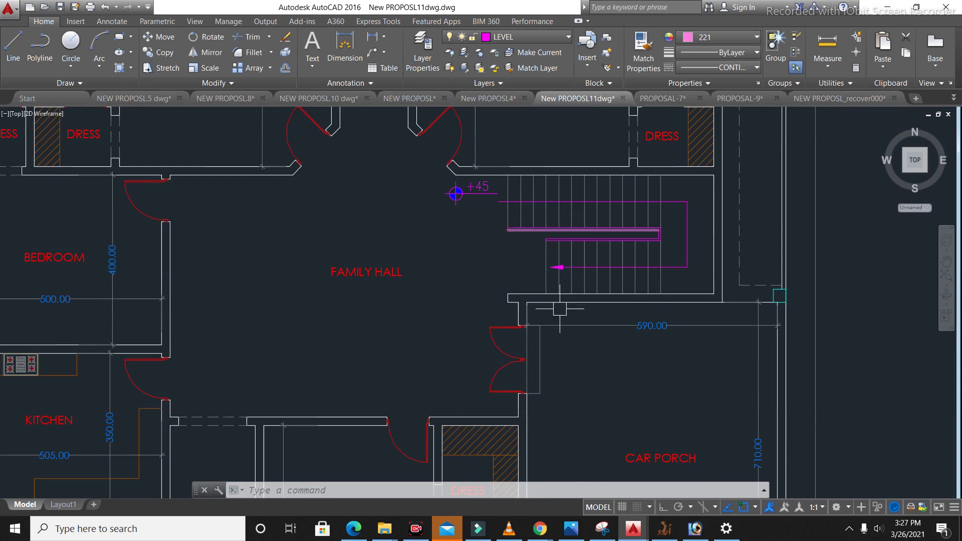
# Step: Measure the staircase's right edge, corner to corner, with a 280.00 vertical linear dimension
pyautogui.write('dli')
pyautogui.press('Return')
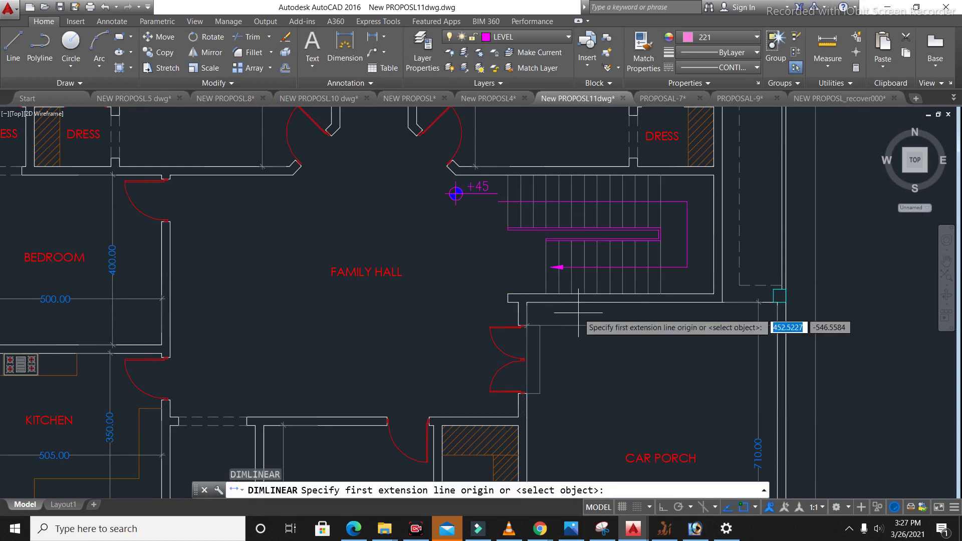
pyautogui.click(713, 175)
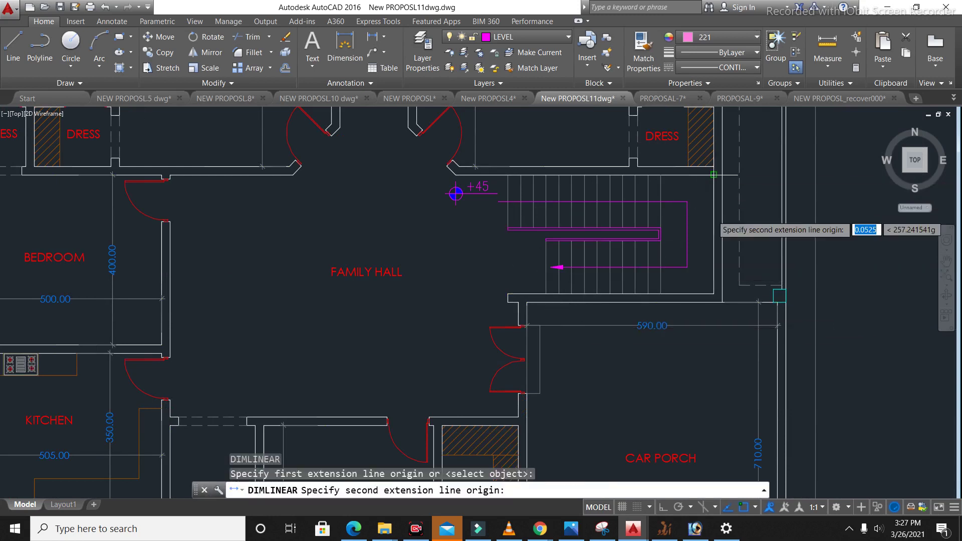
pyautogui.click(713, 294)
pyautogui.click(697, 297)
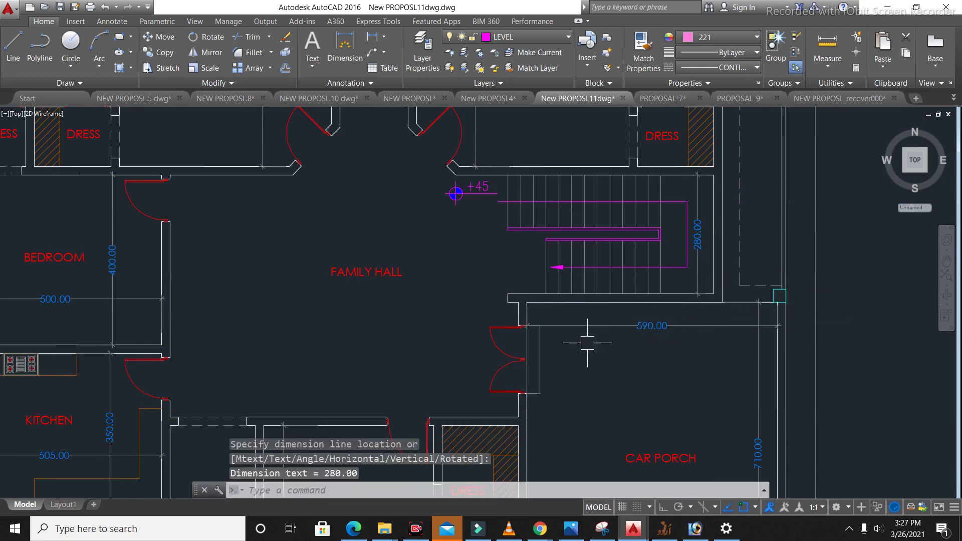
pyautogui.scroll(-2, 532, 289)
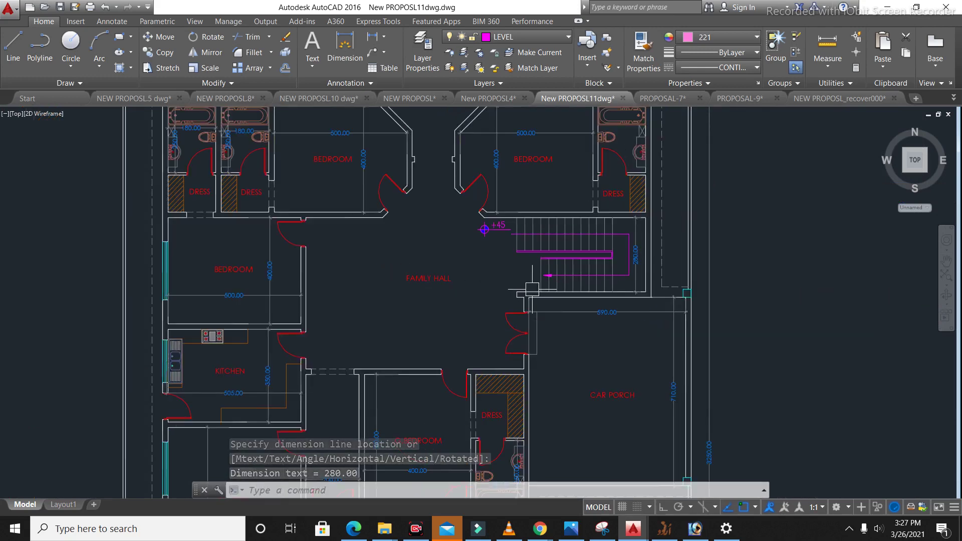
pyautogui.scroll(2, 251, 396)
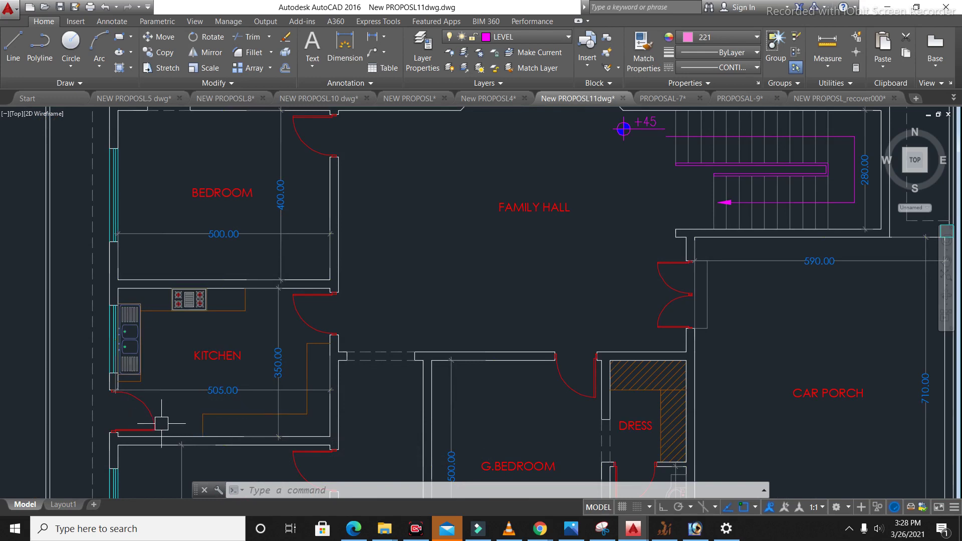
pyautogui.scroll(2, 107, 418)
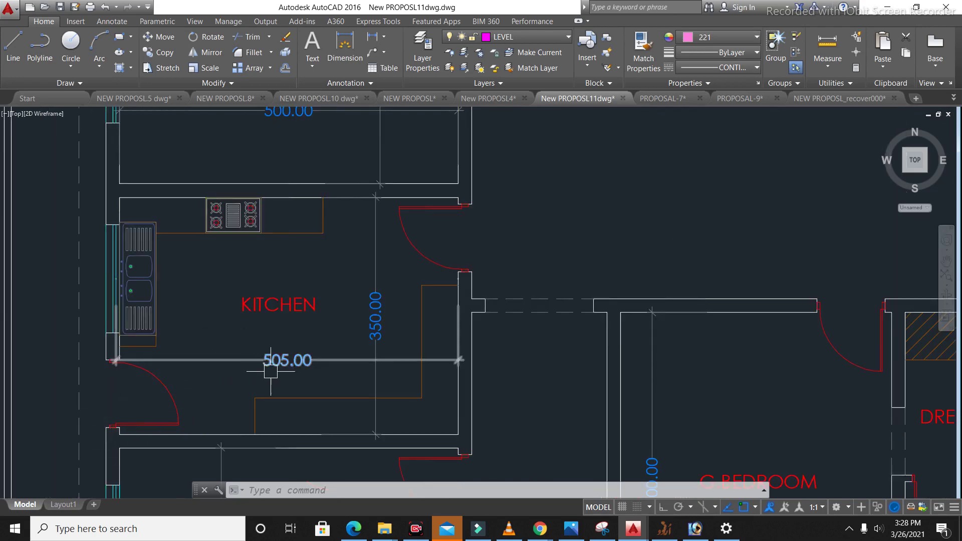
pyautogui.scroll(-2, 268, 368)
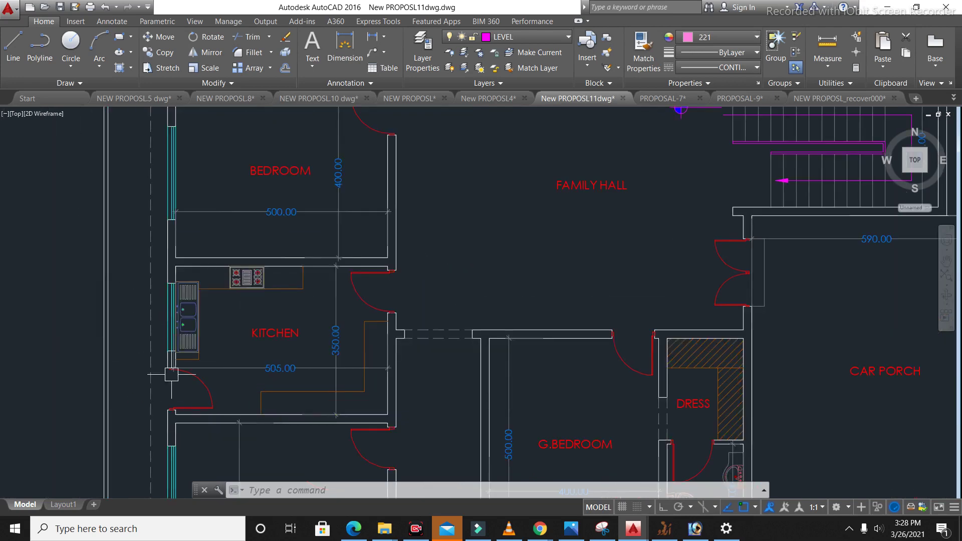
pyautogui.scroll(-3, 192, 381)
pyautogui.scroll(2, 270, 293)
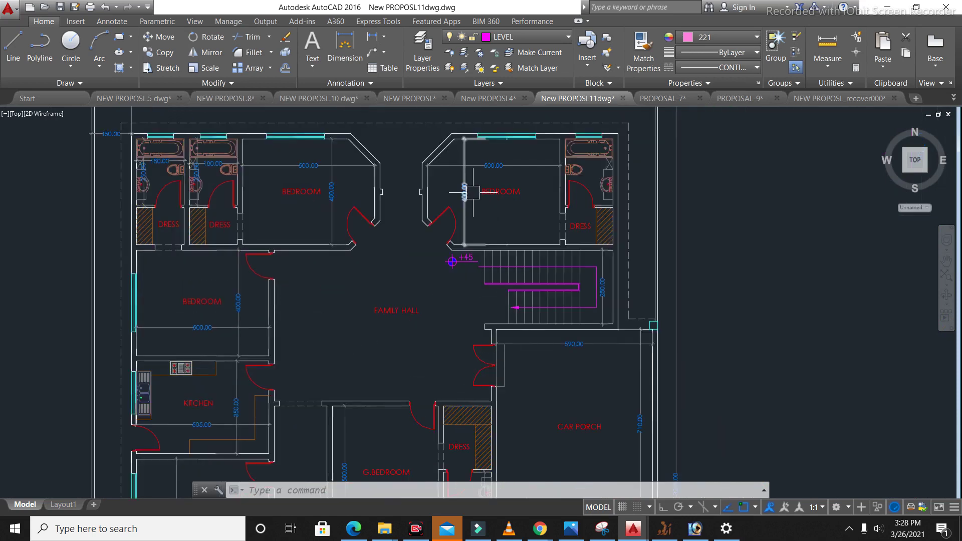
pyautogui.scroll(-2, 526, 197)
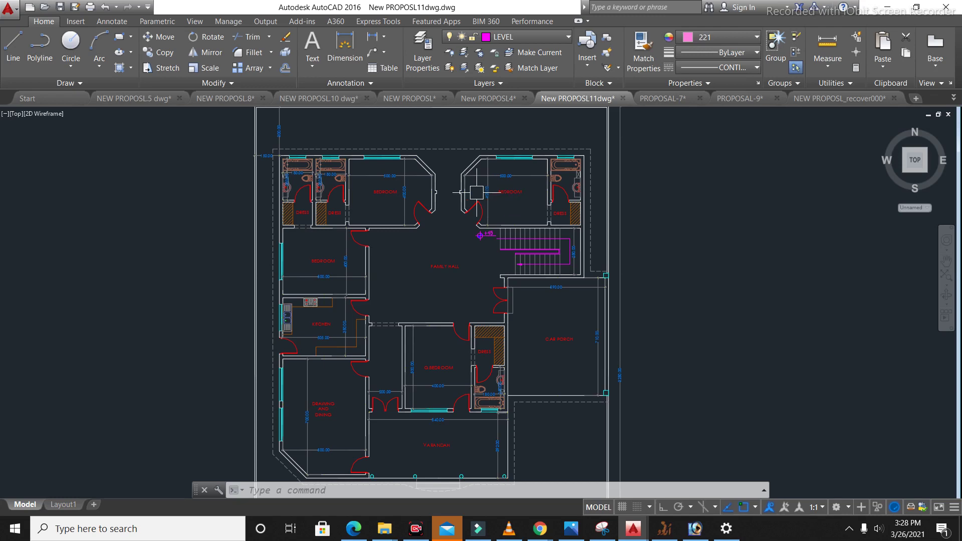
pyautogui.scroll(2, 476, 192)
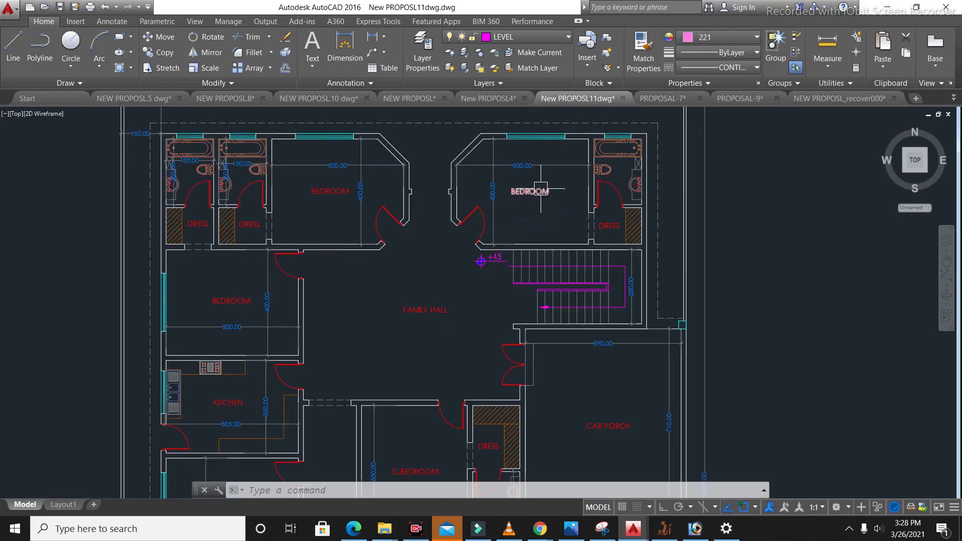
pyautogui.scroll(2, 532, 167)
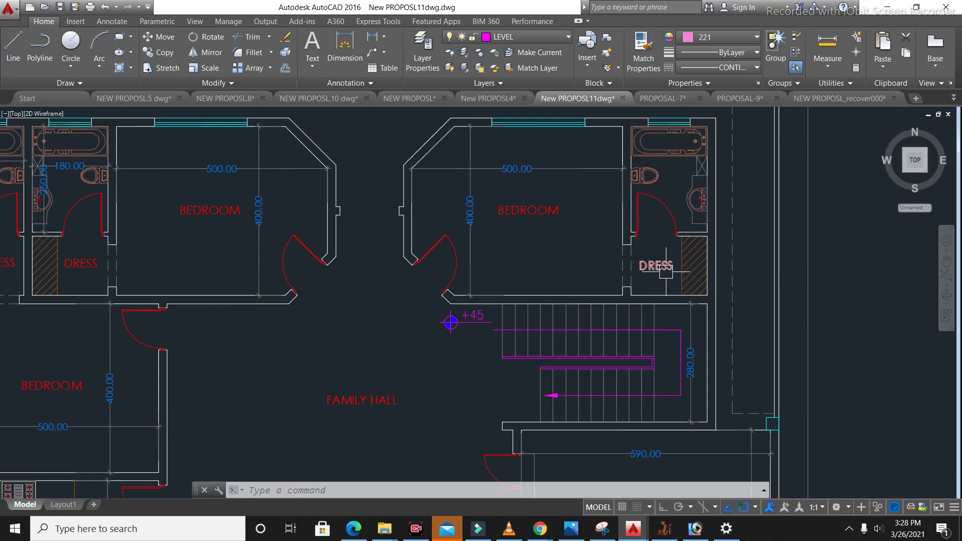
pyautogui.scroll(-3, 665, 271)
pyautogui.scroll(3, 646, 240)
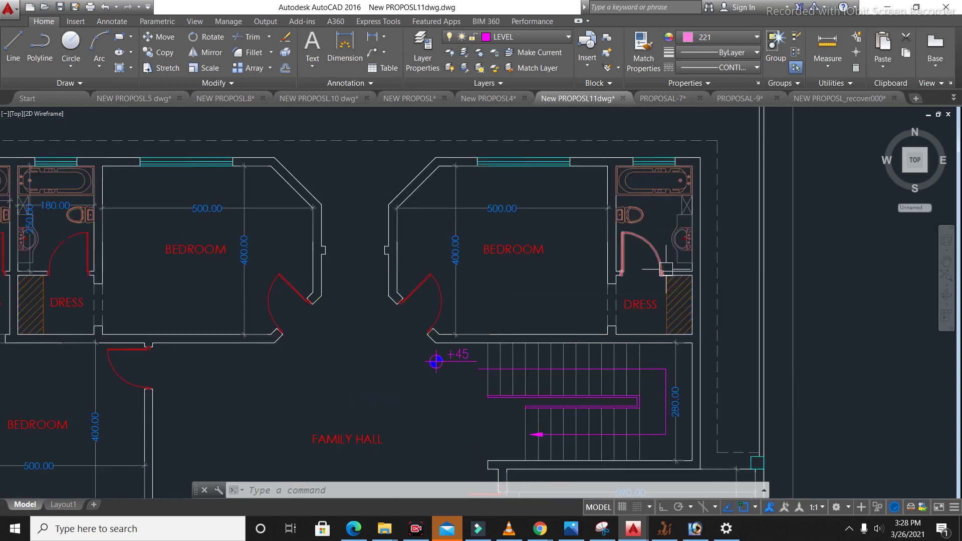
pyautogui.moveTo(666, 269)
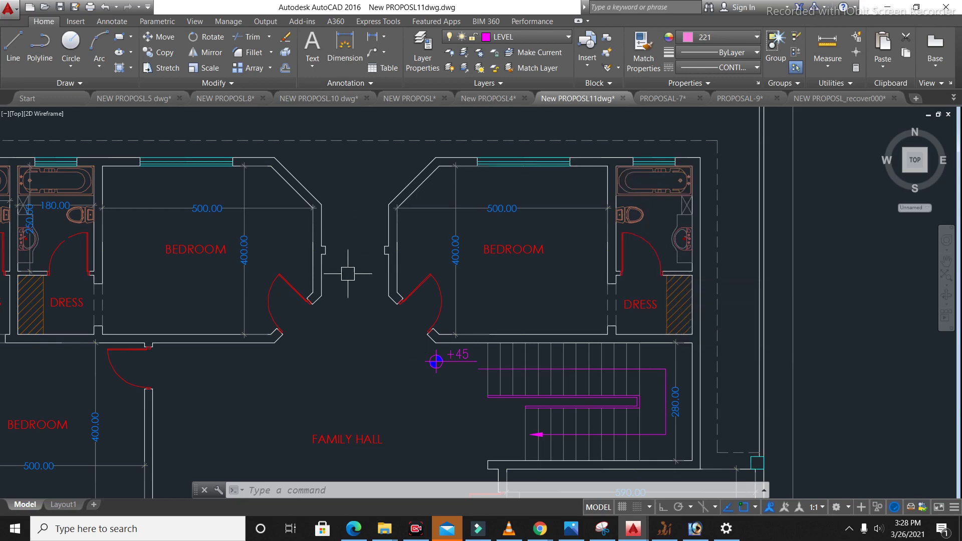
pyautogui.scroll(-2, 354, 267)
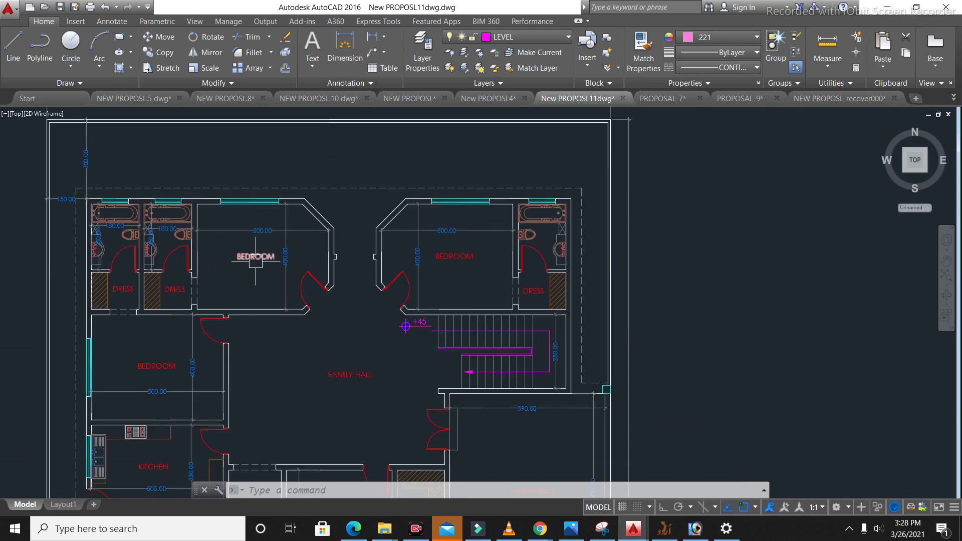
pyautogui.scroll(3, 260, 263)
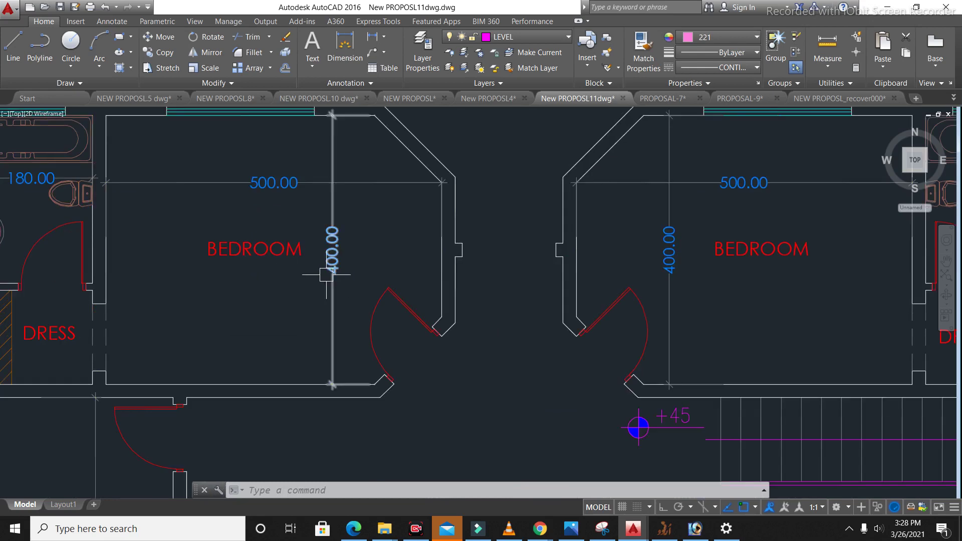
pyautogui.scroll(-2, 326, 271)
pyautogui.scroll(-2, 510, 259)
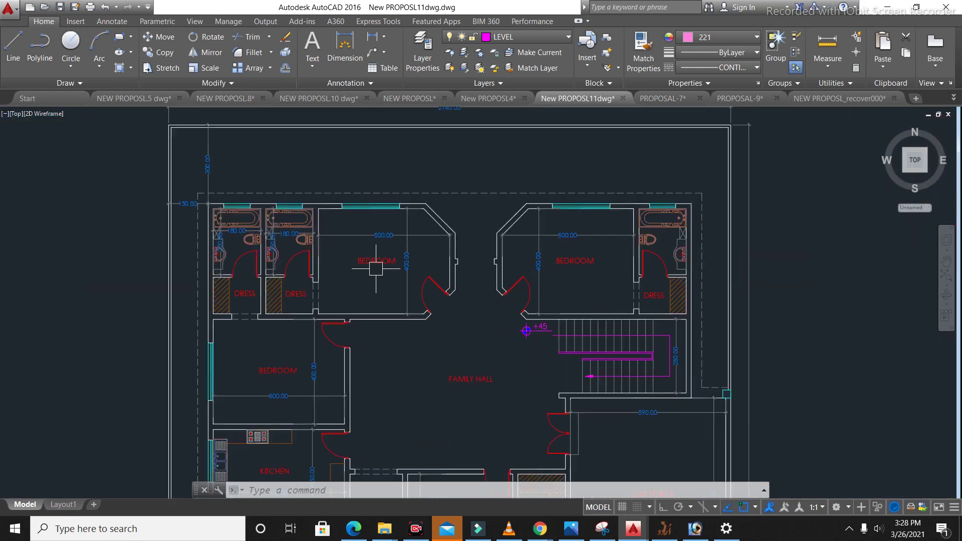
pyautogui.scroll(2, 271, 445)
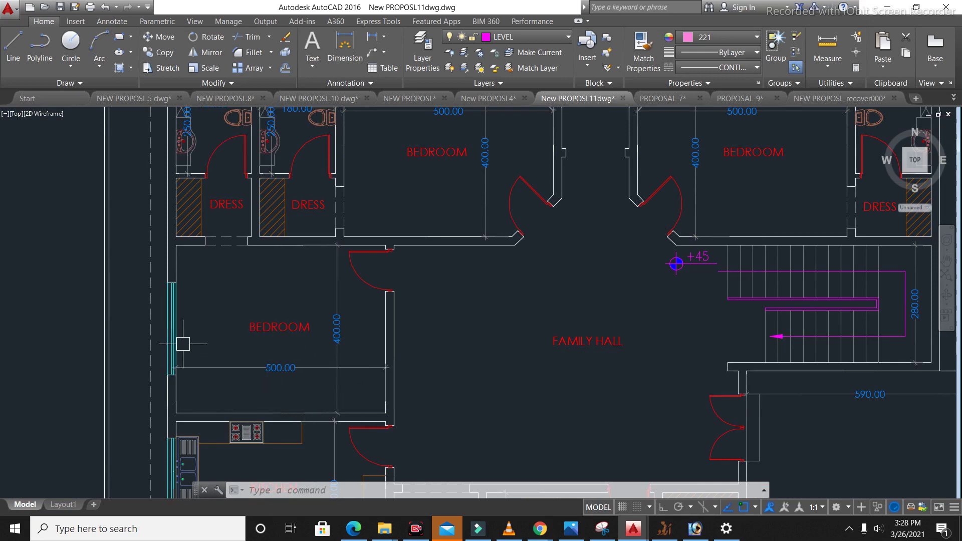
pyautogui.scroll(-3, 337, 389)
pyautogui.scroll(3, 345, 283)
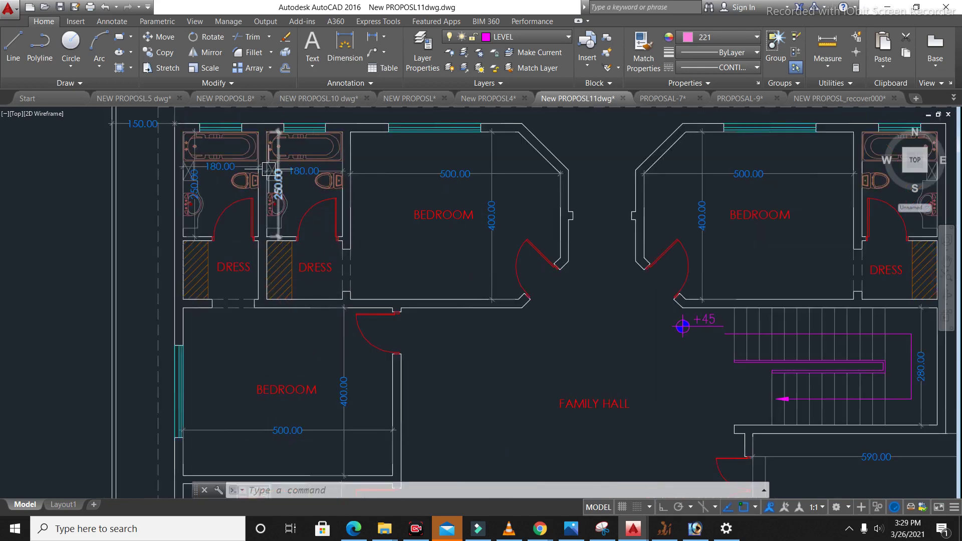
pyautogui.scroll(4, 273, 160)
pyautogui.scroll(-2, 387, 301)
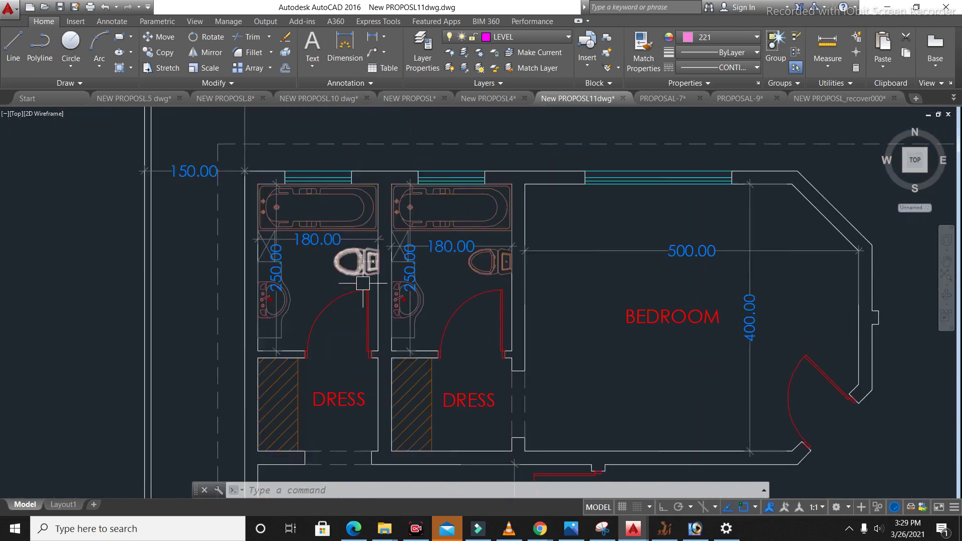
pyautogui.scroll(-3, 364, 258)
pyautogui.scroll(2, 364, 397)
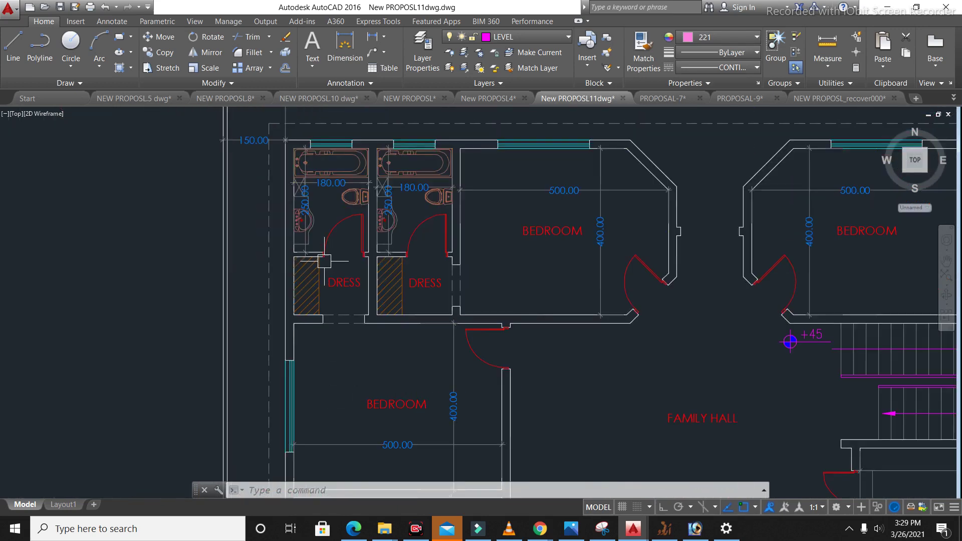
pyautogui.scroll(2, 324, 261)
pyautogui.scroll(-3, 371, 269)
pyautogui.scroll(3, 404, 185)
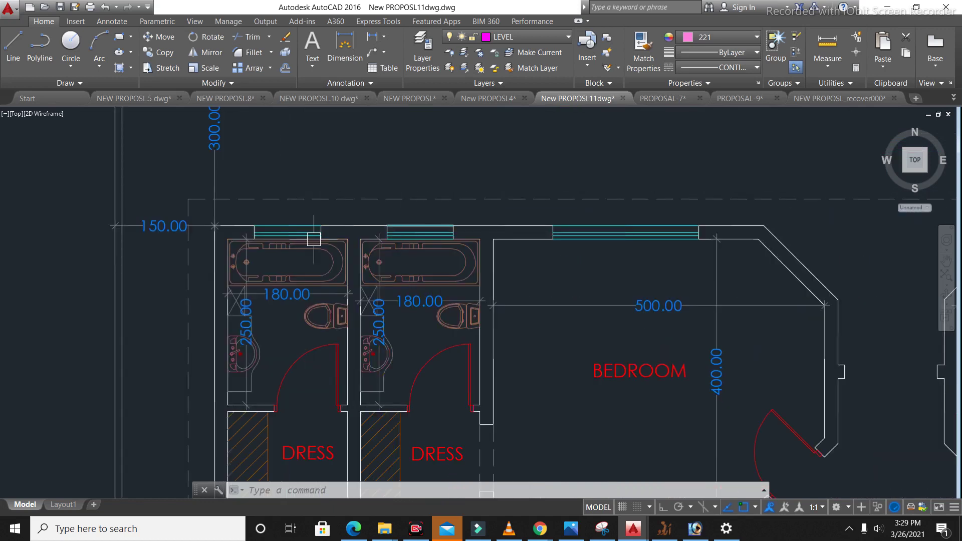
pyautogui.scroll(-1, 430, 210)
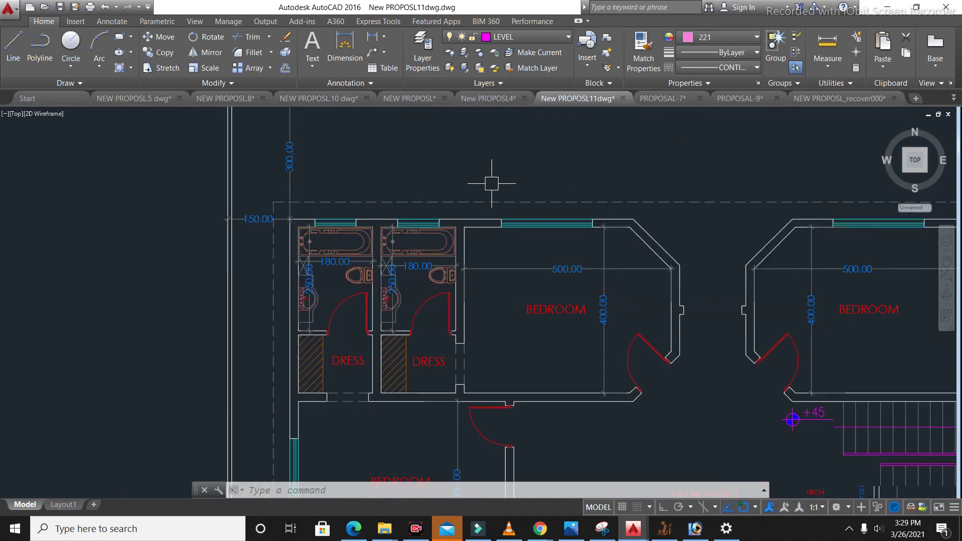
pyautogui.scroll(-2, 464, 182)
pyautogui.scroll(-1, 586, 215)
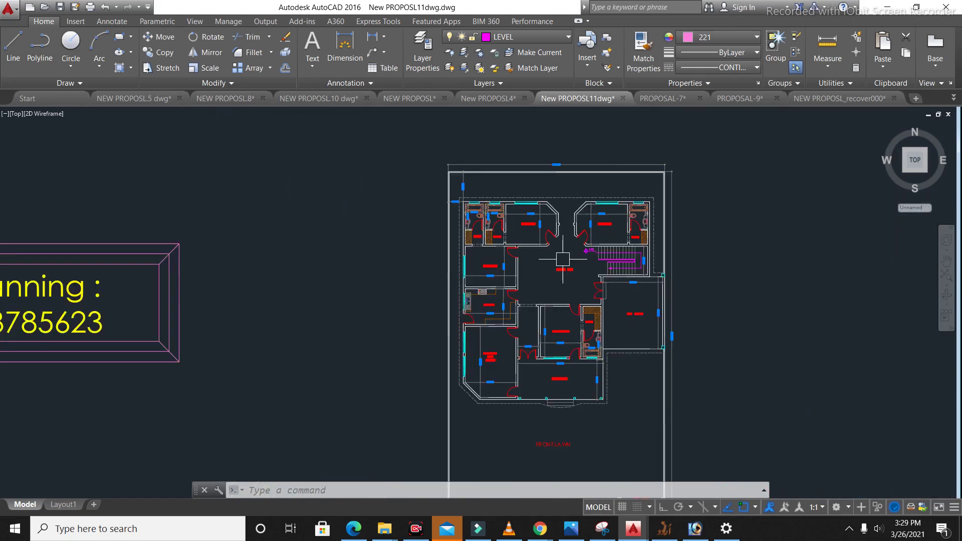
pyautogui.scroll(1, 581, 311)
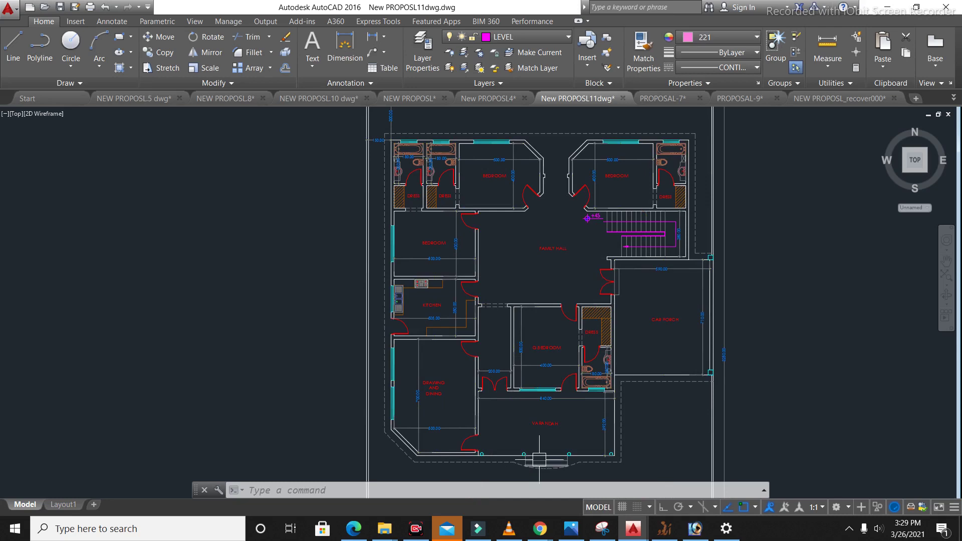
pyautogui.scroll(4, 419, 416)
pyautogui.scroll(-4, 455, 299)
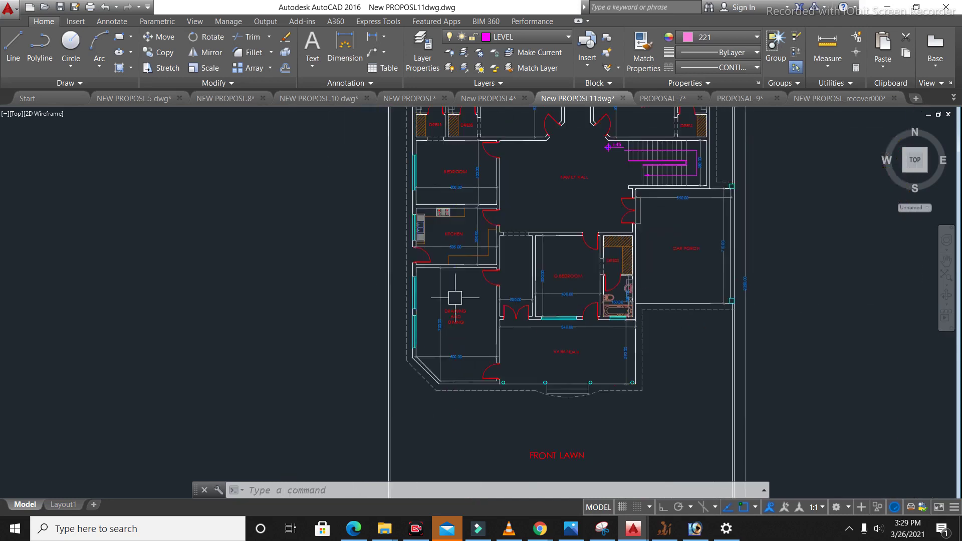
pyautogui.scroll(3, 455, 297)
pyautogui.scroll(-2, 410, 386)
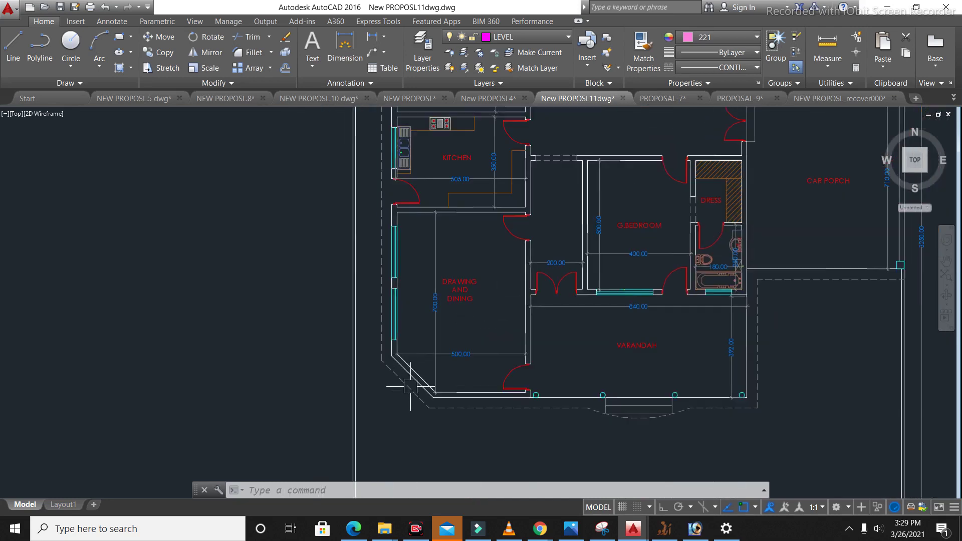
pyautogui.scroll(-2, 506, 381)
pyautogui.scroll(-3, 615, 313)
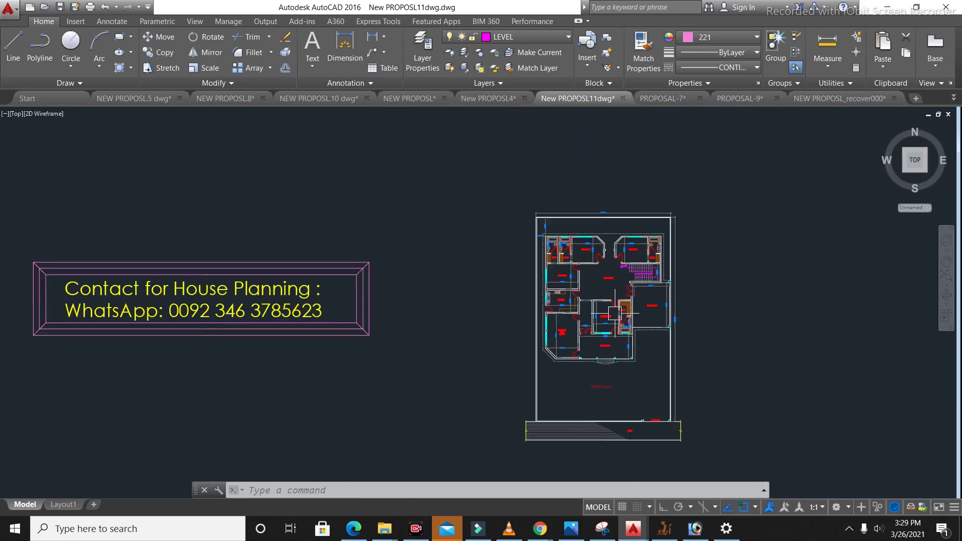
pyautogui.scroll(4, 614, 313)
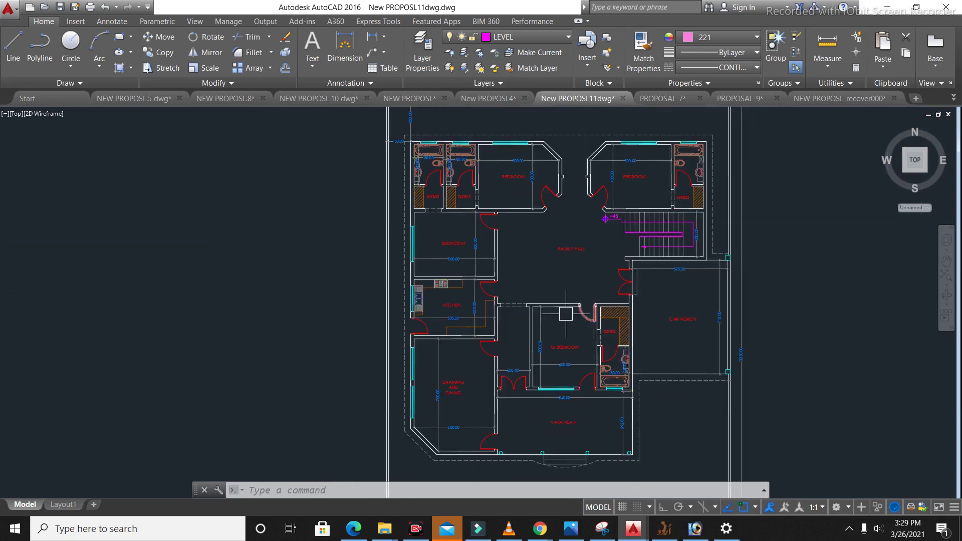
pyautogui.scroll(-2, 566, 314)
pyautogui.scroll(6, 544, 238)
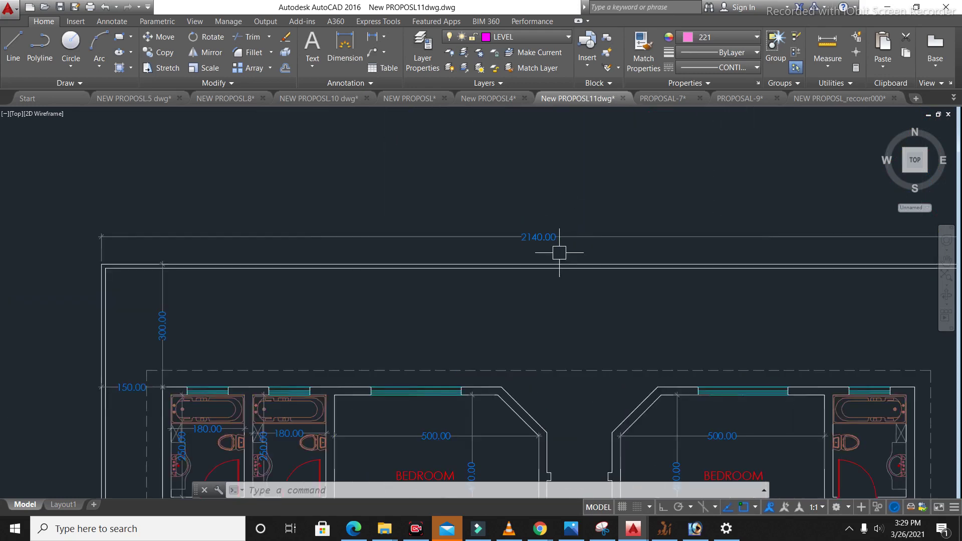
pyautogui.scroll(-3, 493, 183)
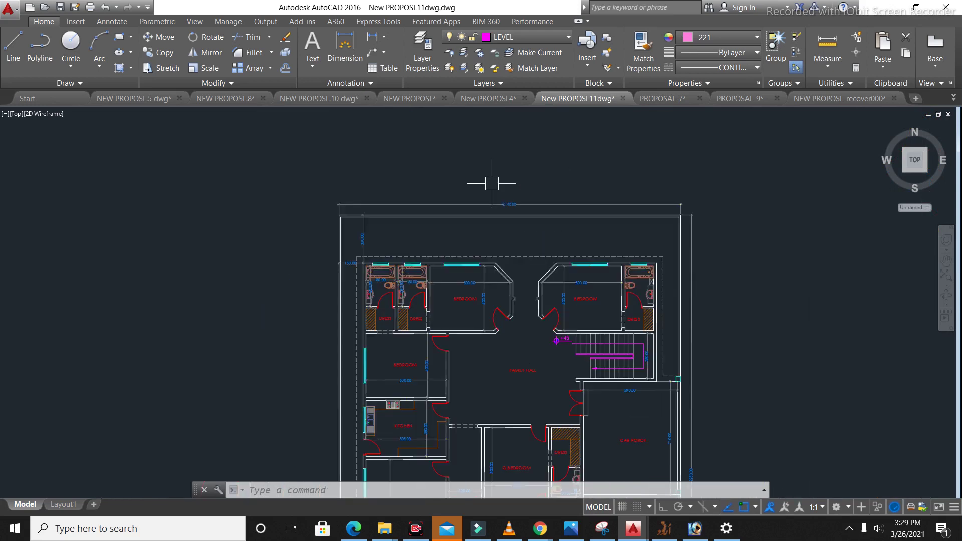
pyautogui.scroll(6, 618, 369)
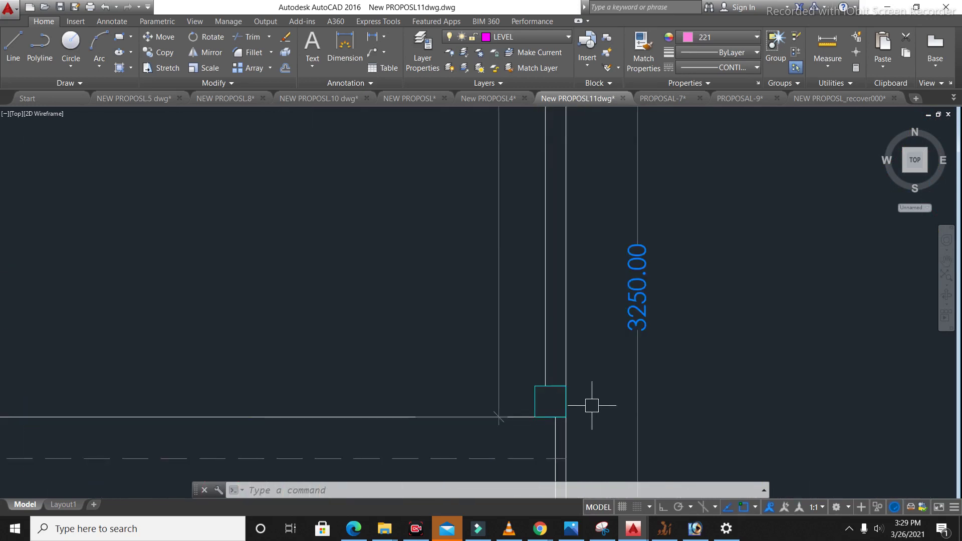
pyautogui.scroll(-4, 665, 319)
pyautogui.scroll(-1, 580, 279)
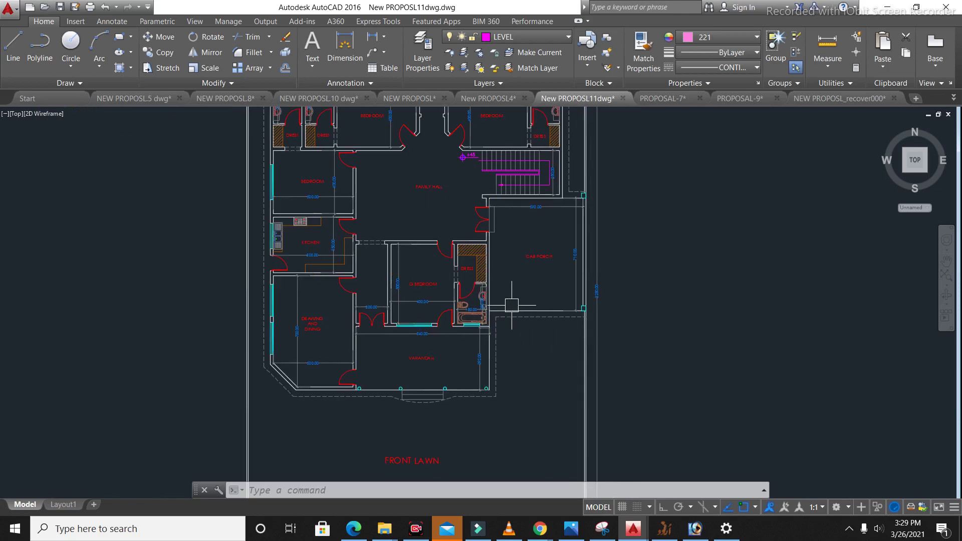
pyautogui.scroll(2, 515, 301)
pyautogui.scroll(-2, 528, 314)
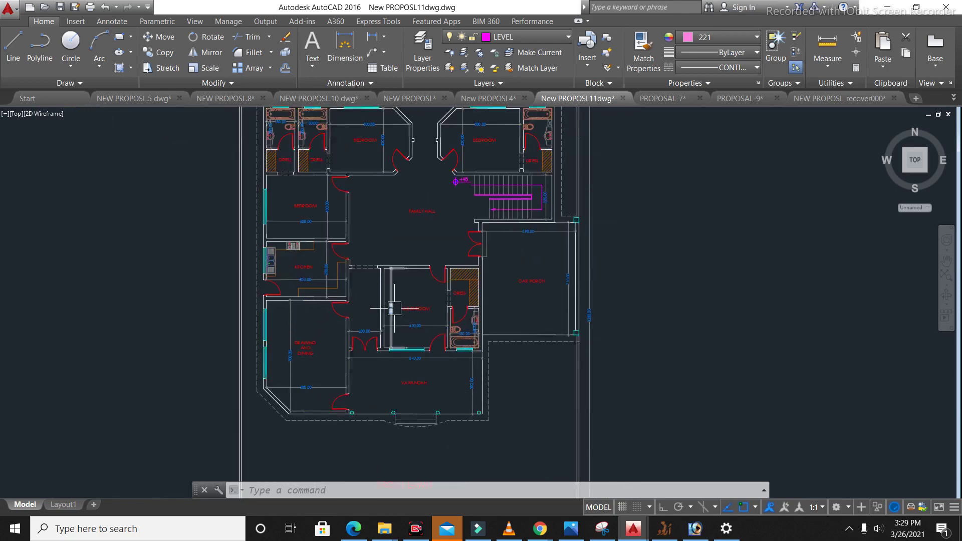
pyautogui.scroll(2, 328, 185)
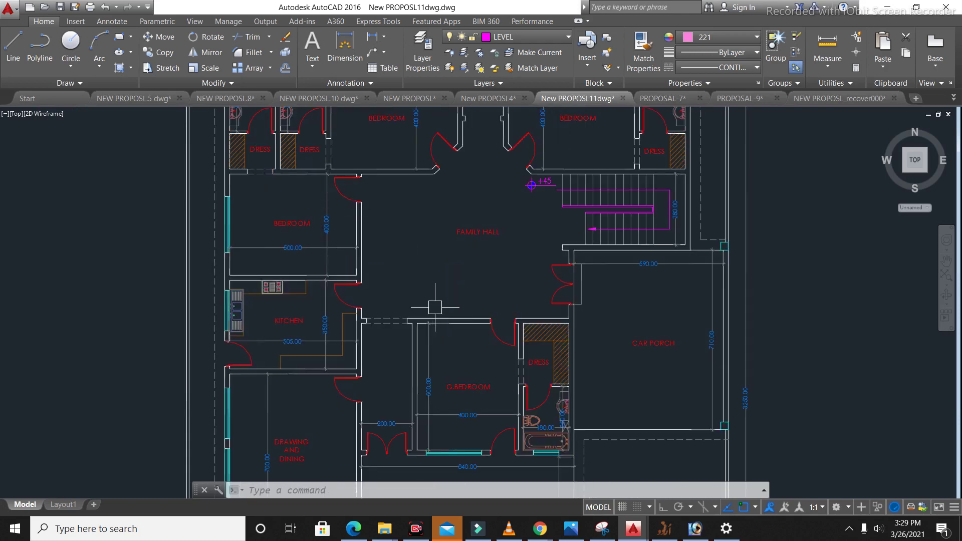
pyautogui.scroll(-2, 436, 309)
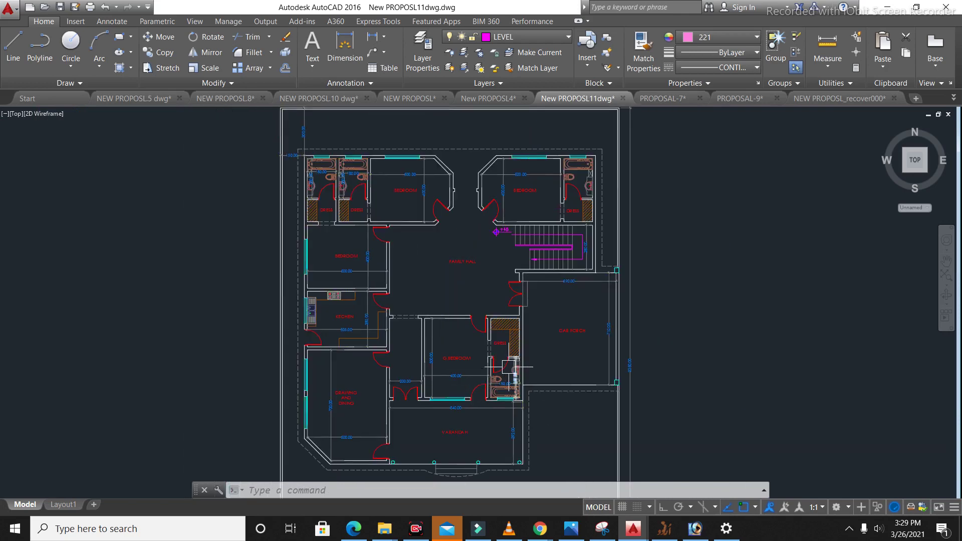
pyautogui.scroll(3, 558, 234)
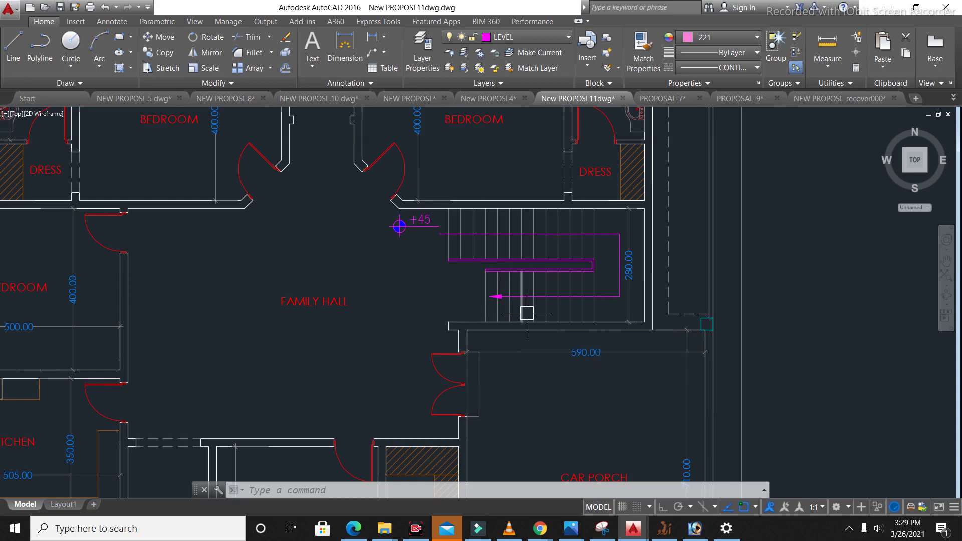
pyautogui.scroll(-3, 470, 288)
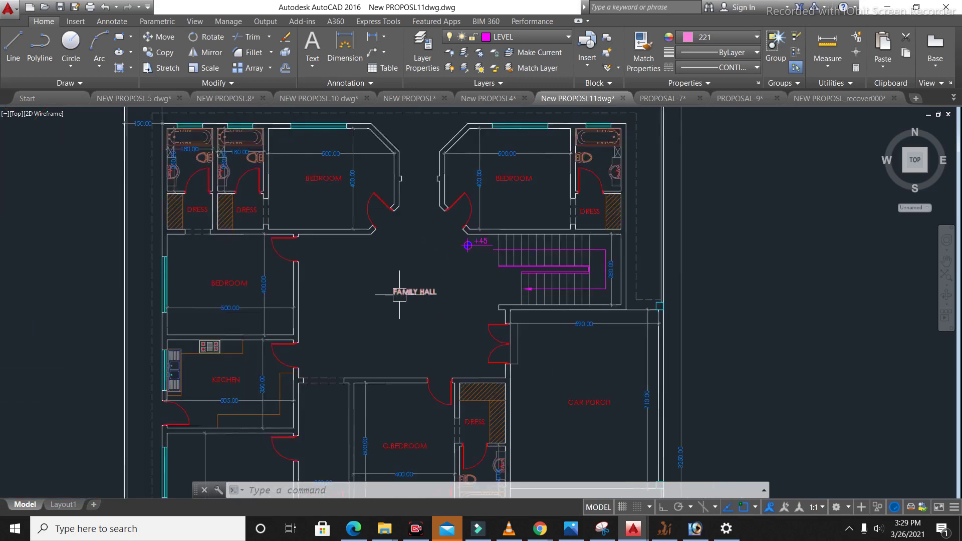
# Step: Add a 570.00 vertical dimension for the family hall depth down to the kitchen corner
pyautogui.write('dli')
pyautogui.press('Return')
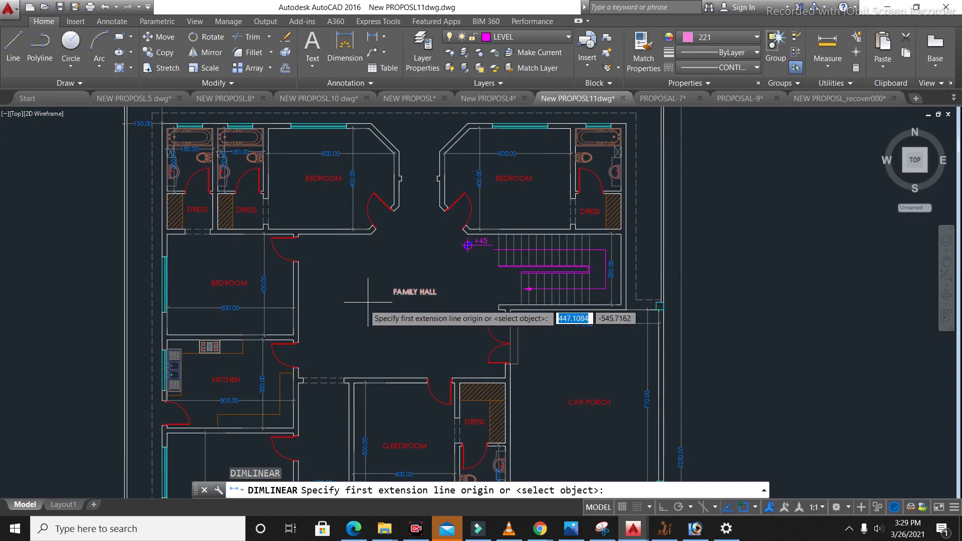
pyautogui.scroll(2, 328, 350)
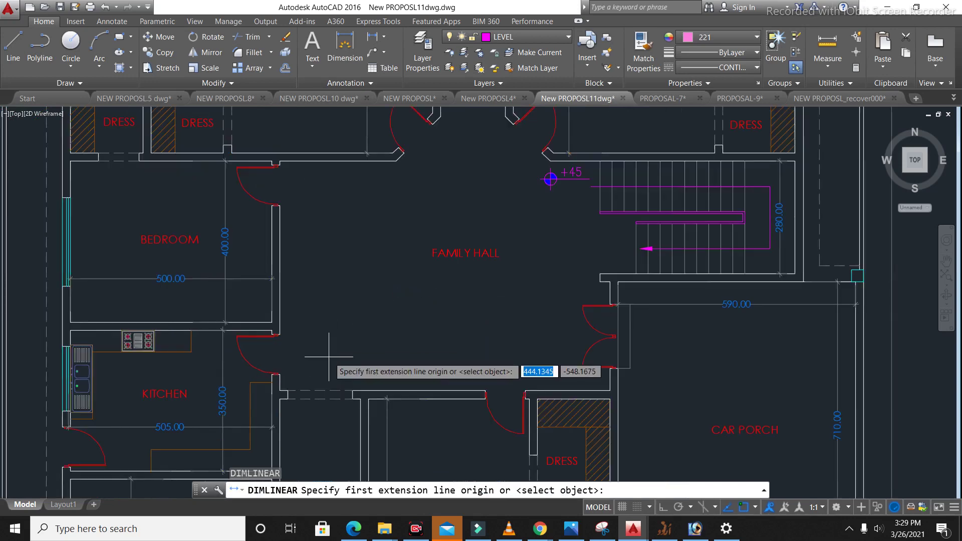
pyautogui.click(280, 161)
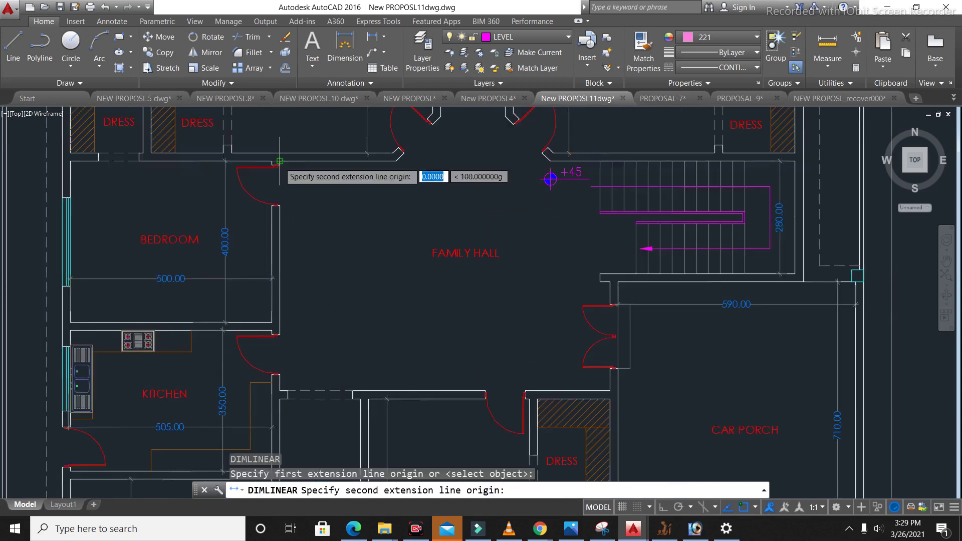
pyautogui.click(279, 391)
pyautogui.click(297, 353)
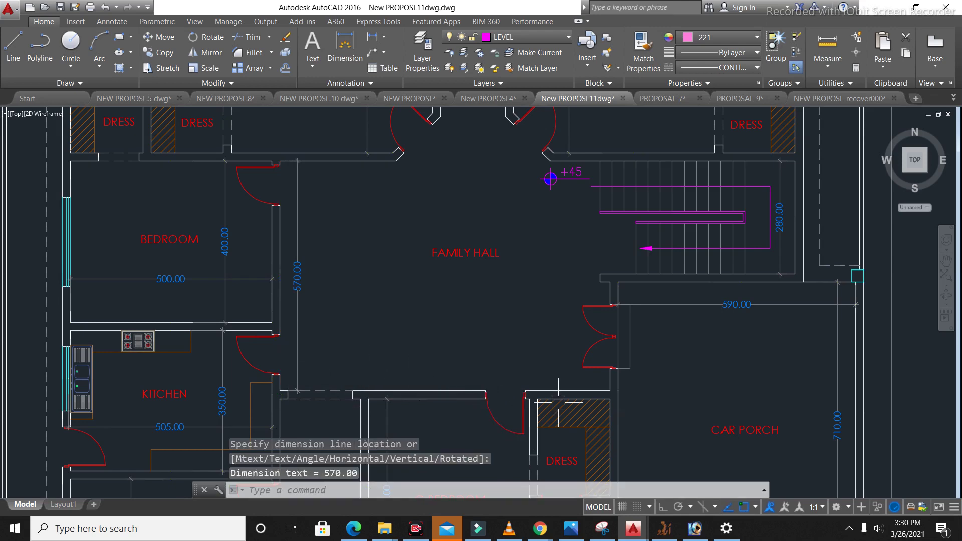
# Step: Add an 820.00 horizontal dimension across the family hall width
pyautogui.press('Return')
pyautogui.click(610, 391)
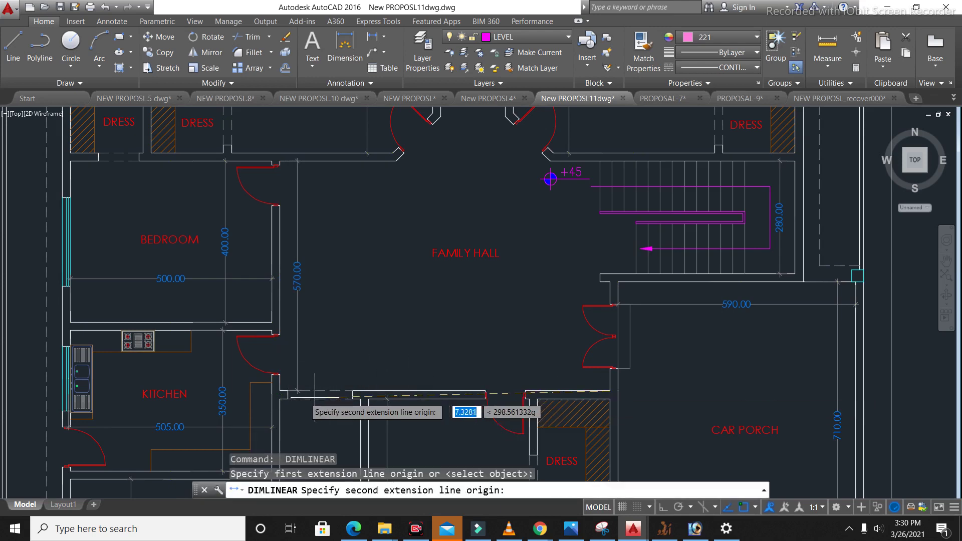
pyautogui.click(279, 391)
pyautogui.click(319, 374)
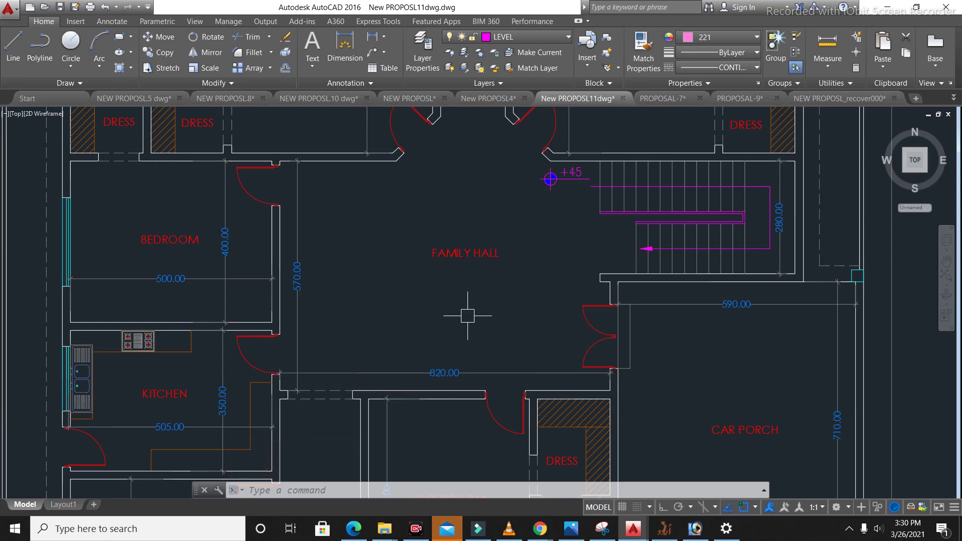
pyautogui.scroll(-2, 502, 320)
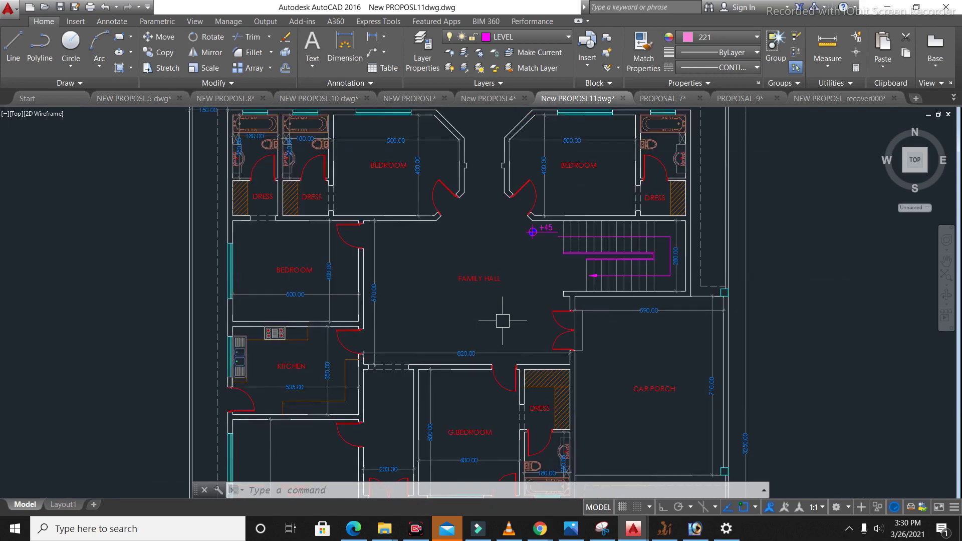
pyautogui.scroll(-4, 502, 320)
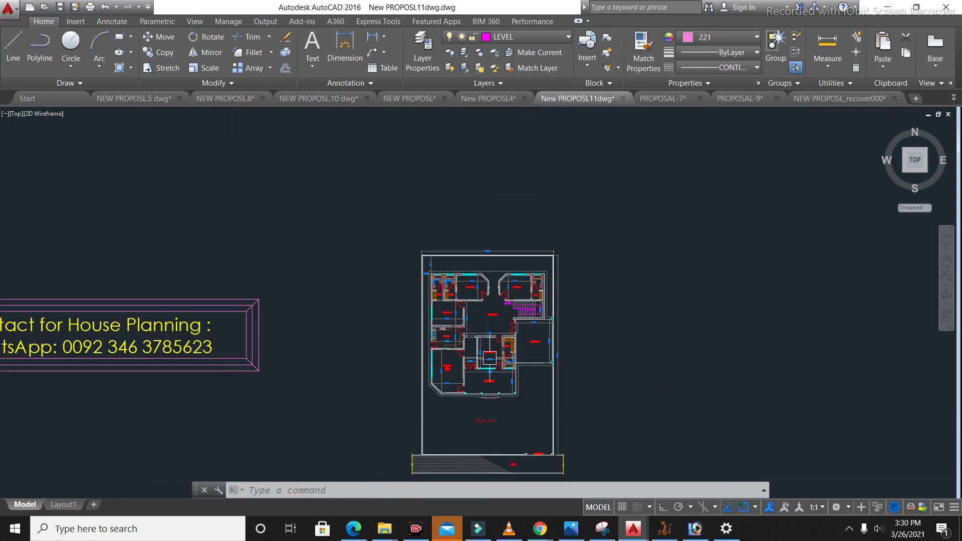
pyautogui.scroll(4, 477, 449)
pyautogui.scroll(-2, 619, 370)
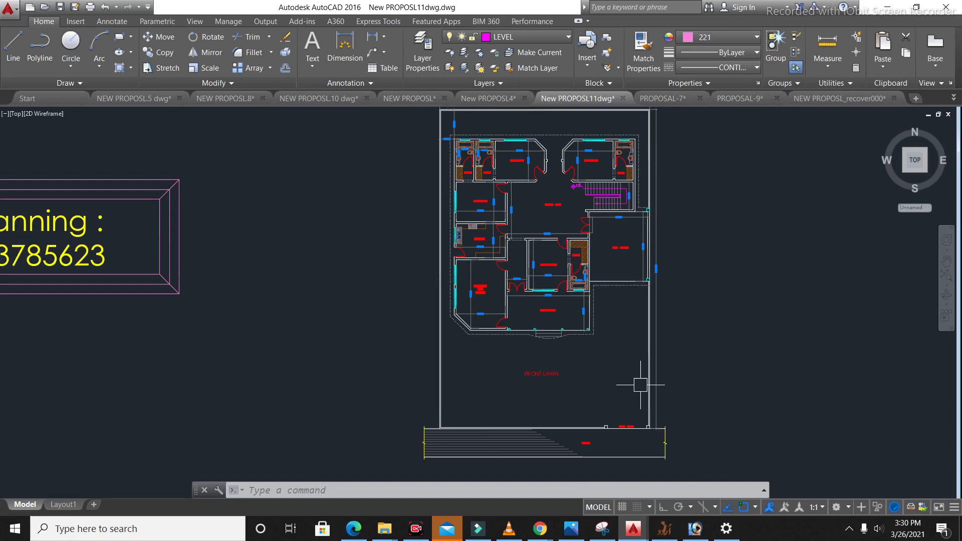
pyautogui.scroll(-2, 640, 384)
pyautogui.scroll(3, 350, 332)
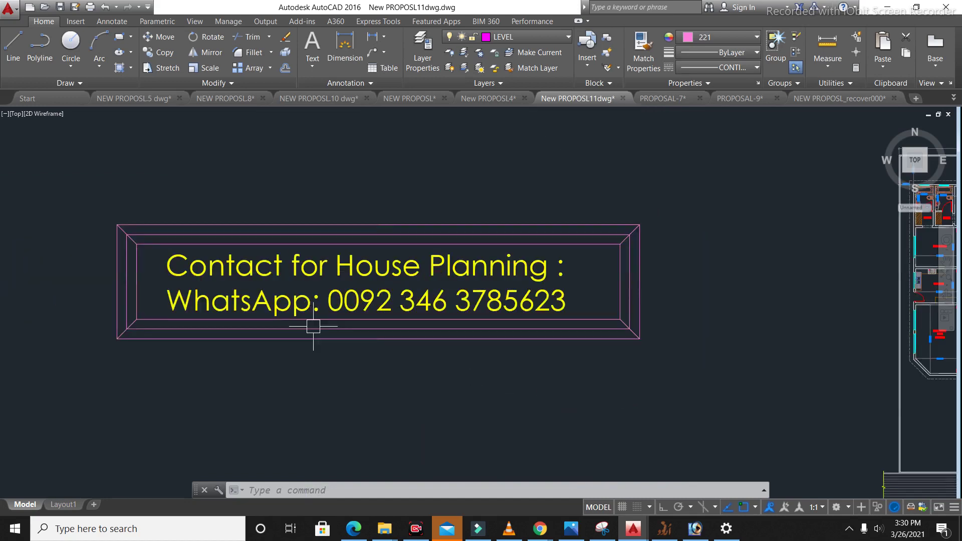